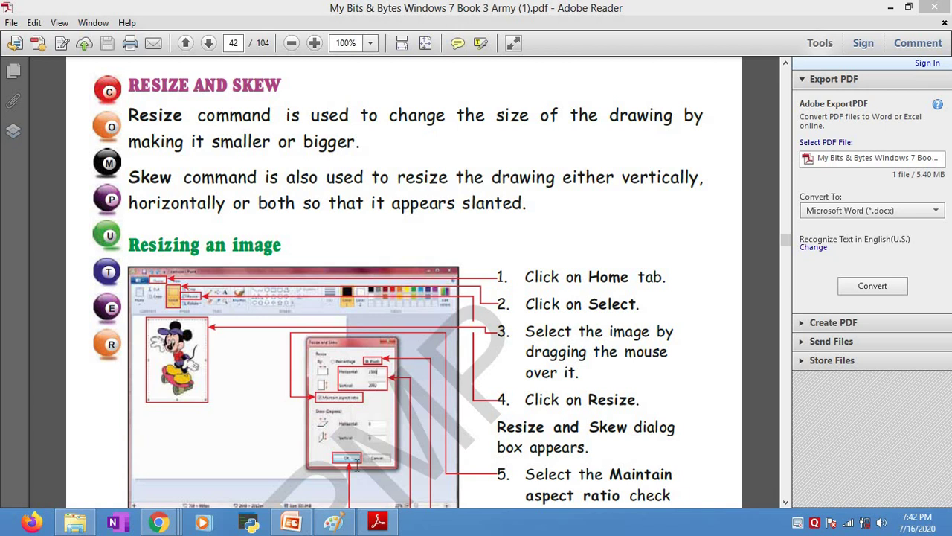
# Bring the blank Untitled Paint window to the front from the taskbar
pyautogui.click(339, 522)
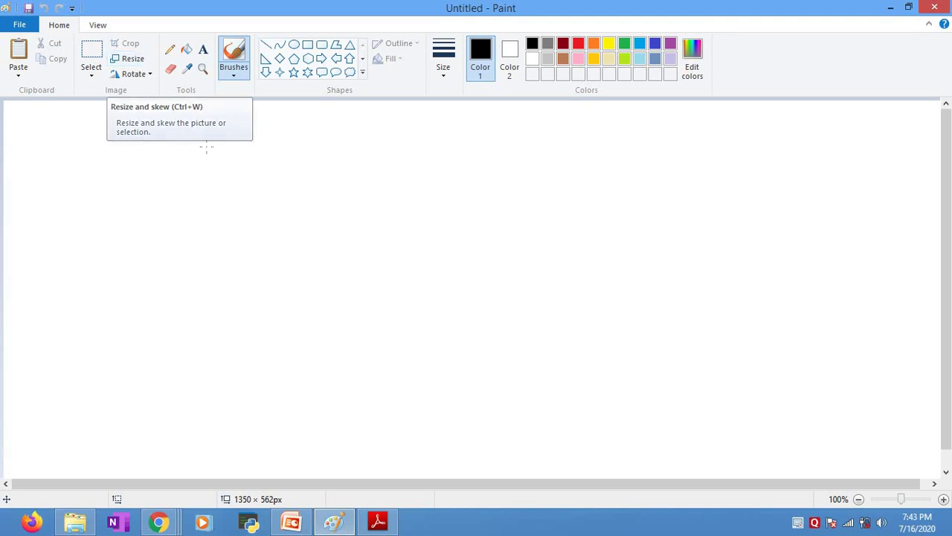
# Draw a 1278 × 481 px green rectangle outline at the third line thickness around the canvas
pyautogui.click(236, 79)
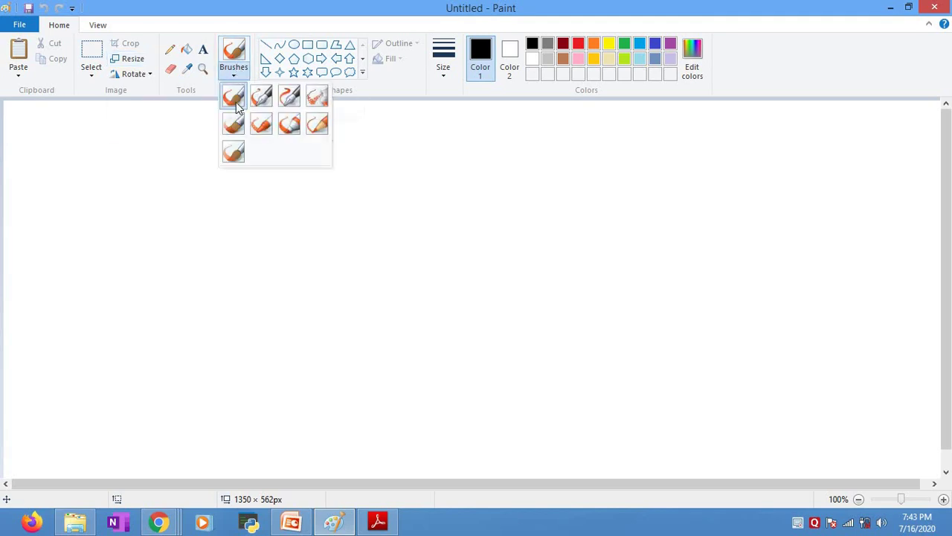
pyautogui.click(234, 97)
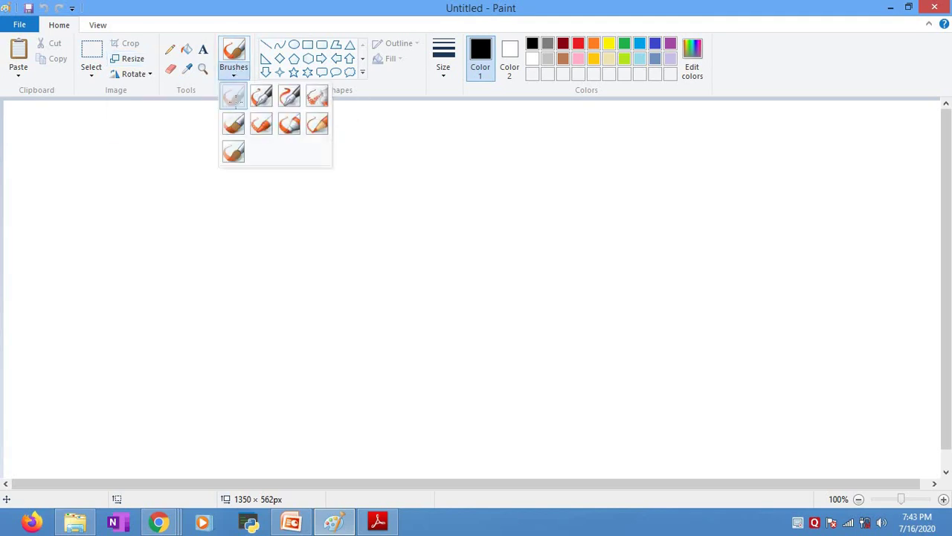
pyautogui.click(625, 45)
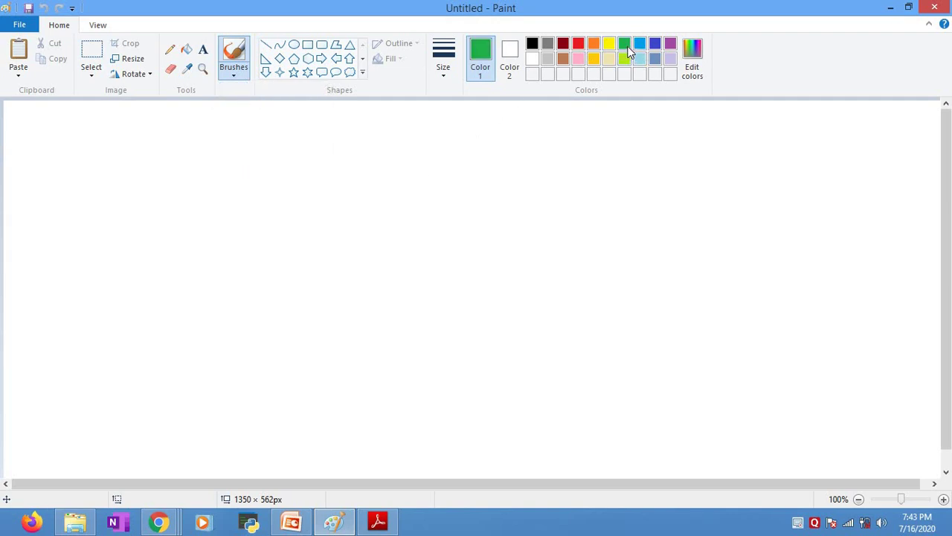
pyautogui.click(450, 79)
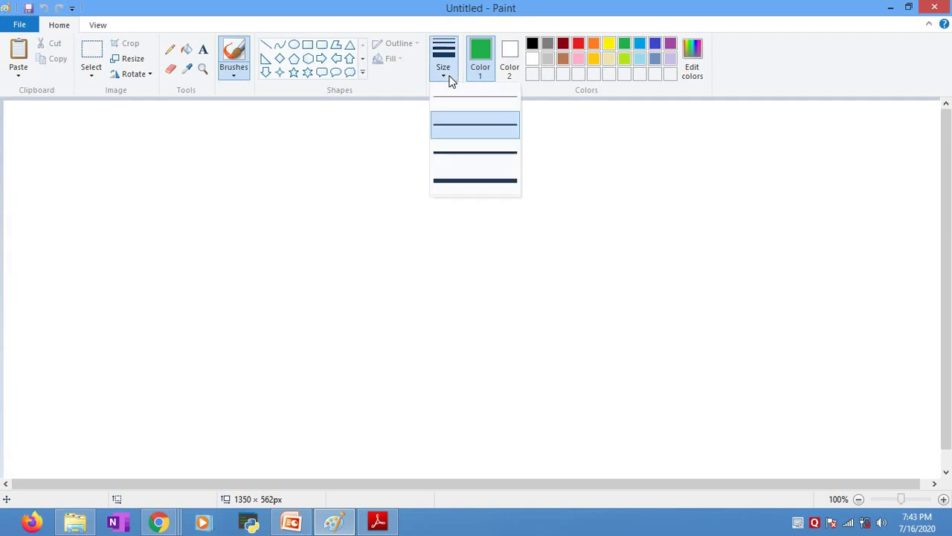
pyautogui.click(461, 158)
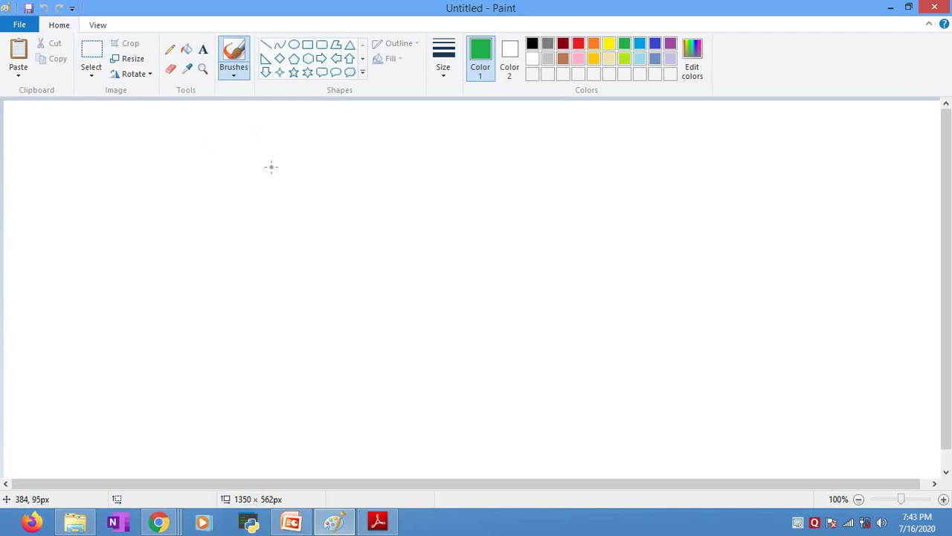
pyautogui.click(308, 46)
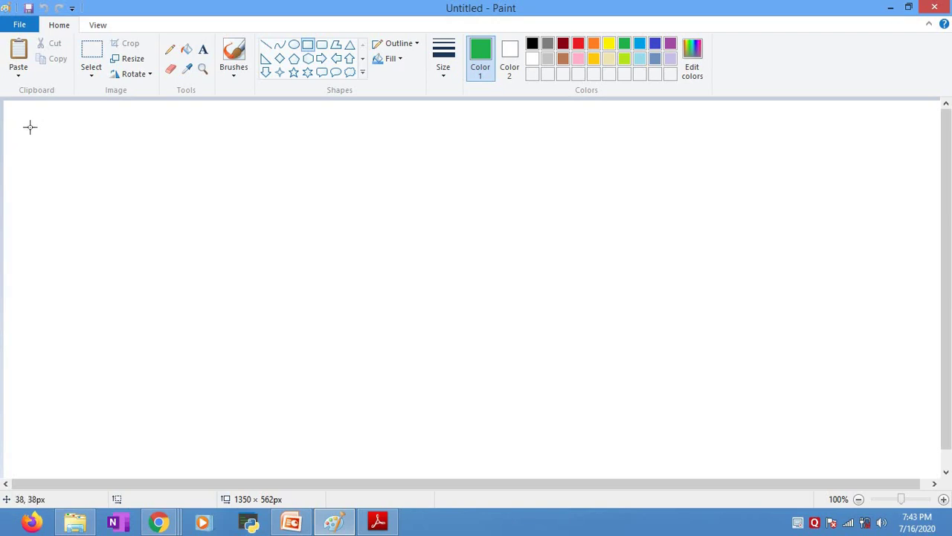
pyautogui.moveTo(29, 128); pyautogui.dragTo(448, 458)
pyautogui.moveTo(658, 467); pyautogui.dragTo(900, 433)
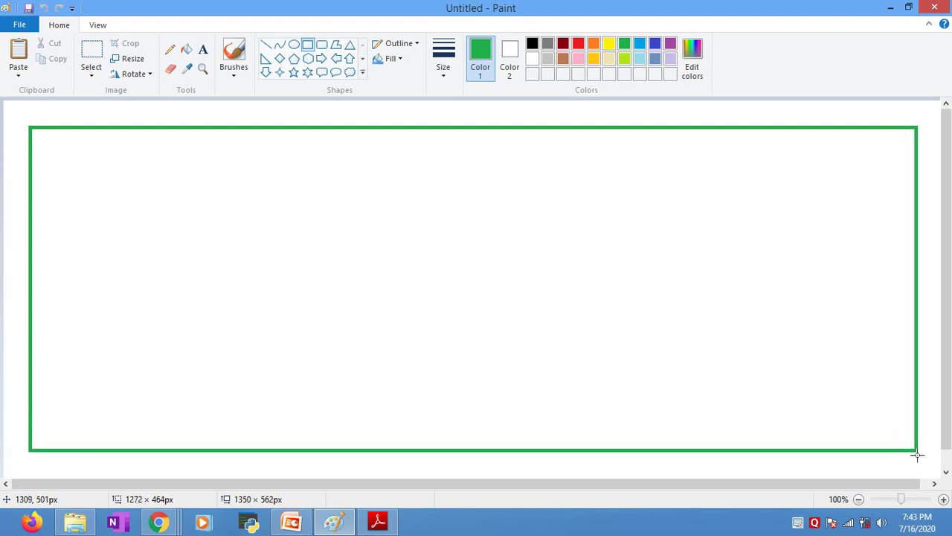
pyautogui.moveTo(901, 433); pyautogui.dragTo(922, 464)
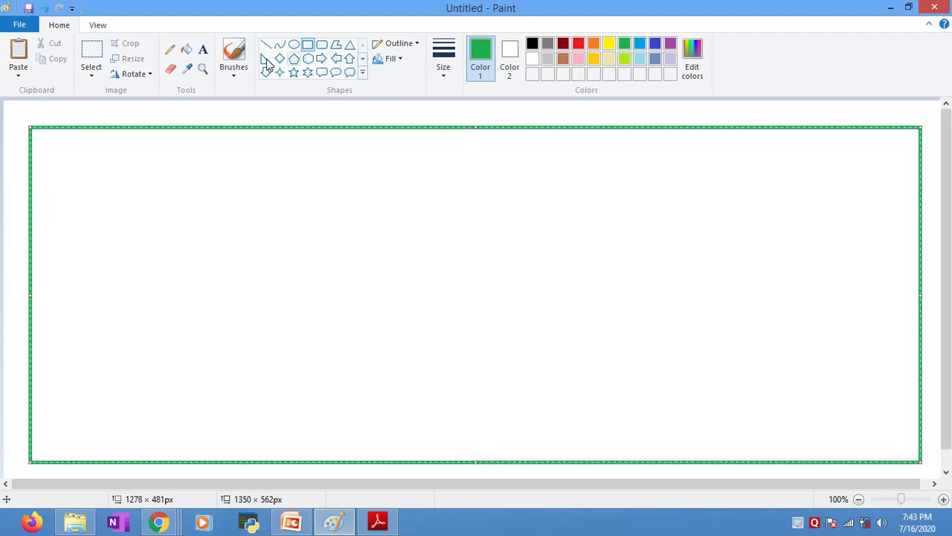
# Sketch a green freehand tree with a trunk, ground line and three leafy branches
pyautogui.click(235, 72)
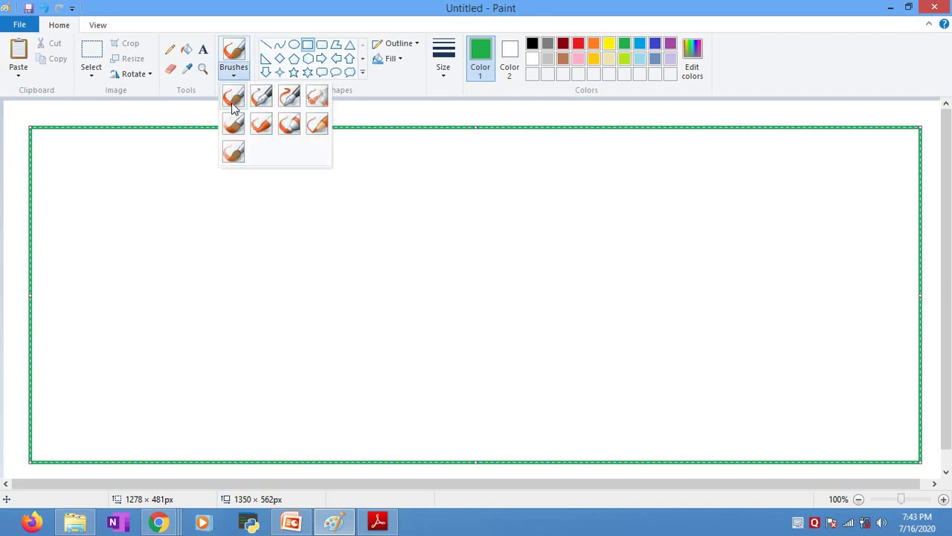
pyautogui.click(233, 106)
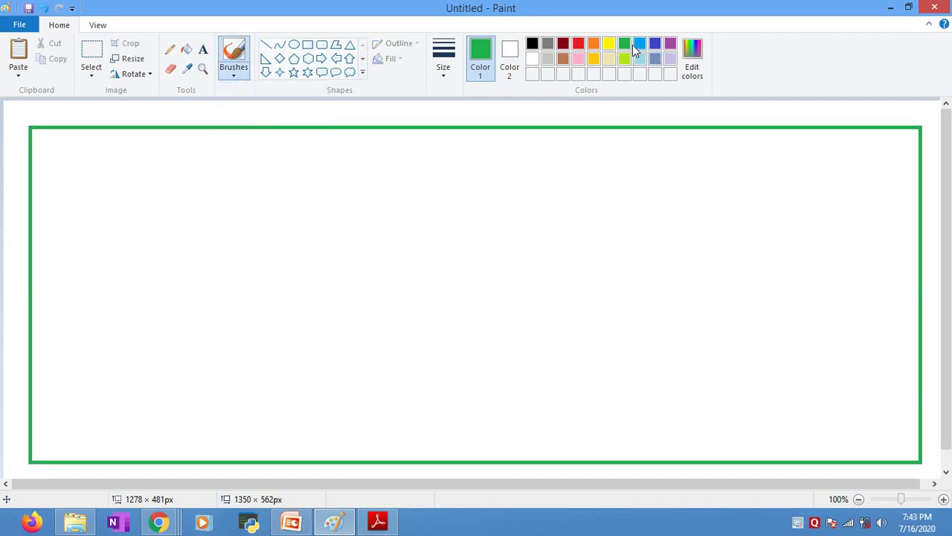
pyautogui.click(478, 249)
pyautogui.moveTo(265, 308); pyautogui.dragTo(266, 334)
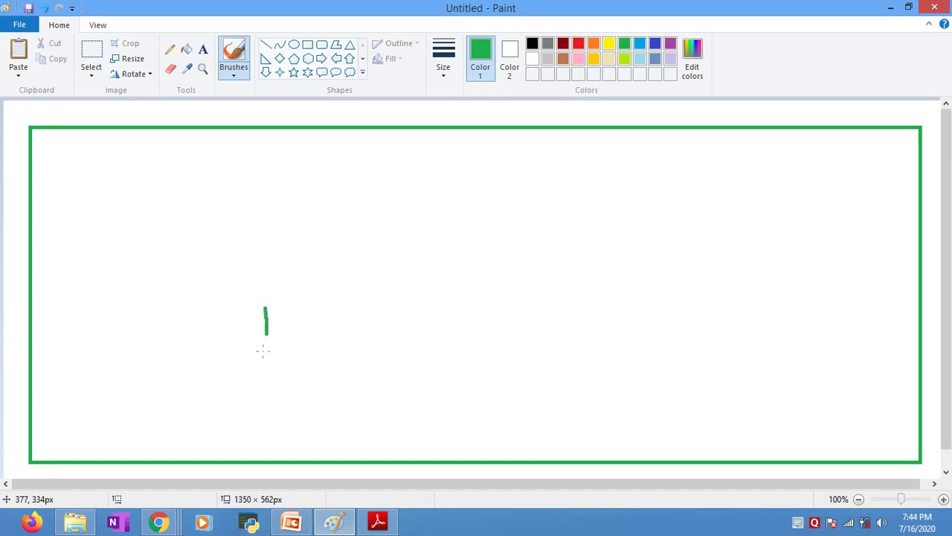
pyautogui.moveTo(252, 370)
pyautogui.mouseDown()
pyautogui.moveTo(232, 390)
pyautogui.moveTo(320, 390)
pyautogui.moveTo(293, 309)
pyautogui.mouseUp()
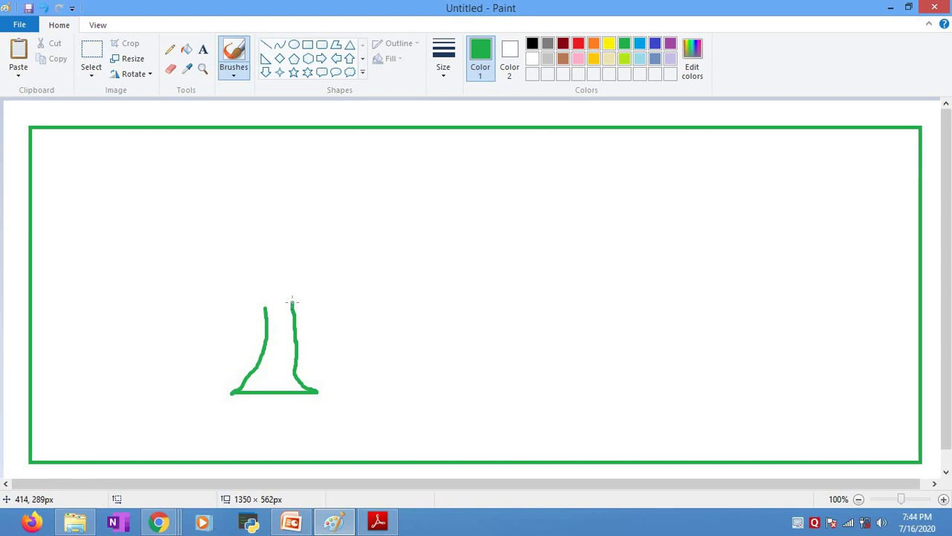
pyautogui.moveTo(339, 265)
pyautogui.mouseDown()
pyautogui.moveTo(360, 221)
pyautogui.moveTo(289, 278)
pyautogui.moveTo(248, 196)
pyautogui.moveTo(269, 287)
pyautogui.moveTo(180, 243)
pyautogui.moveTo(220, 261)
pyautogui.moveTo(250, 294)
pyautogui.moveTo(169, 299)
pyautogui.moveTo(258, 299)
pyautogui.mouseUp()
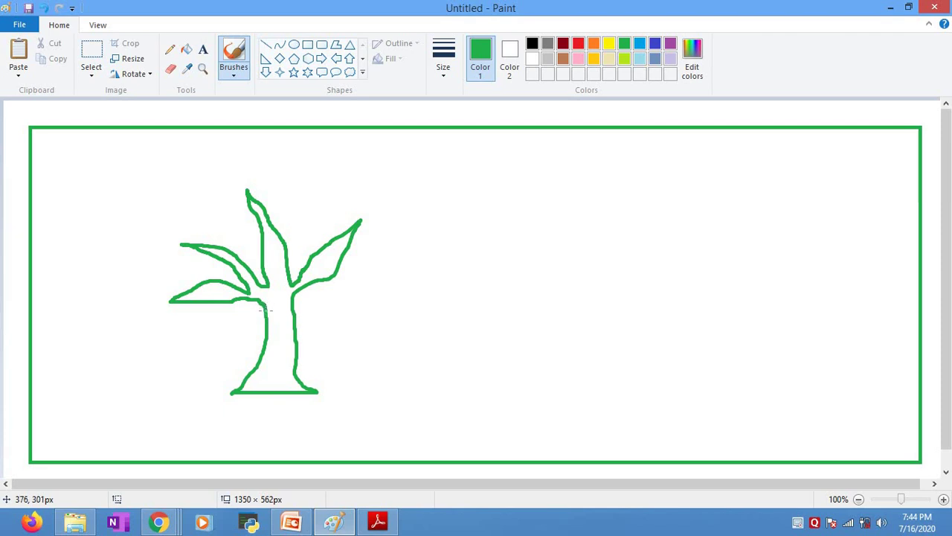
# Fill the tree outline brown, then make green the drawing colour again
pyautogui.click(563, 59)
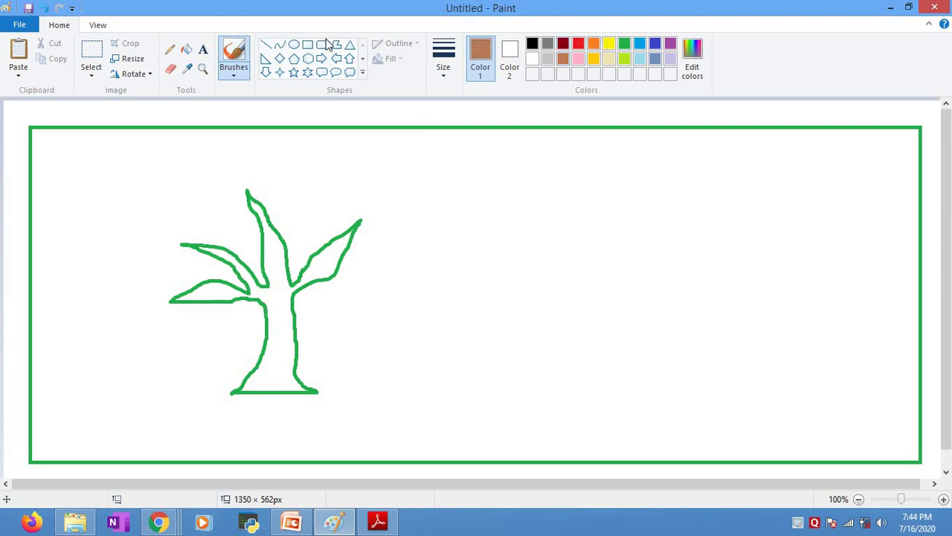
pyautogui.click(188, 51)
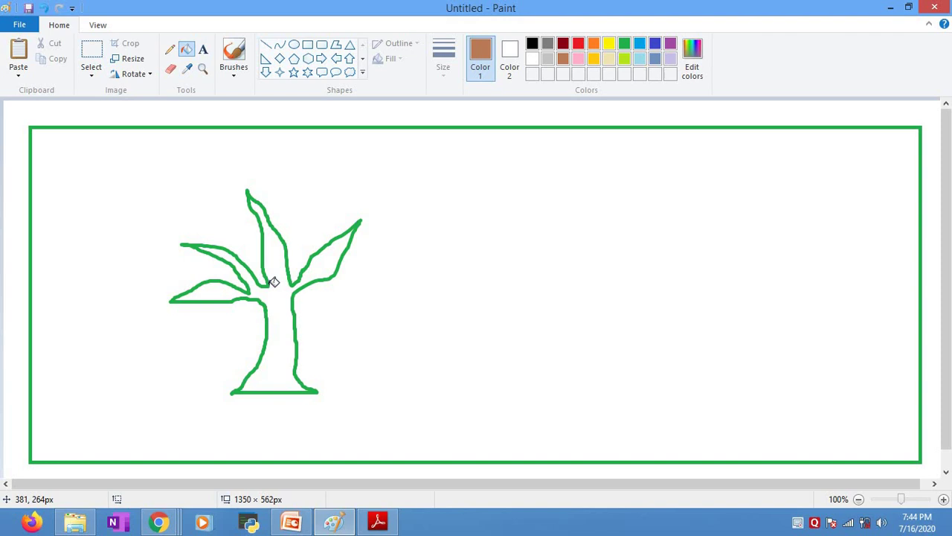
pyautogui.click(272, 284)
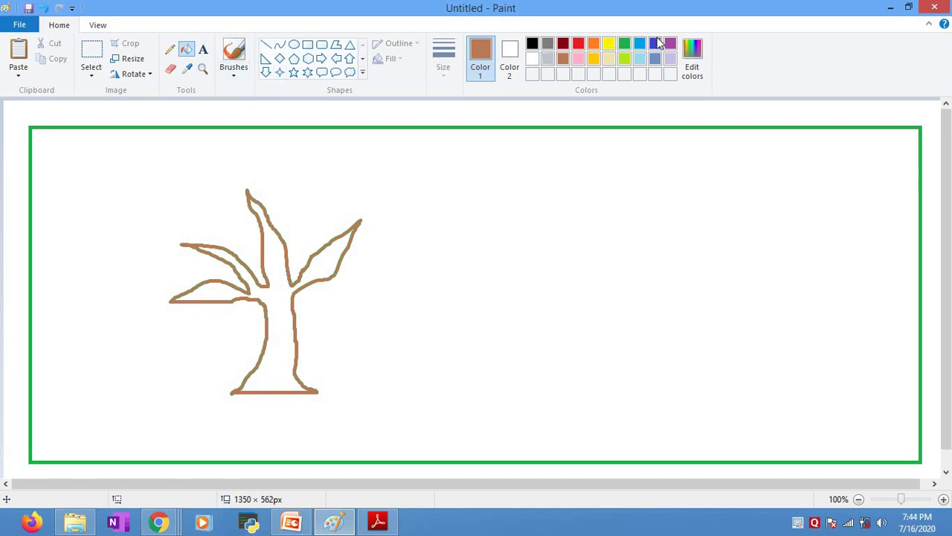
pyautogui.click(626, 45)
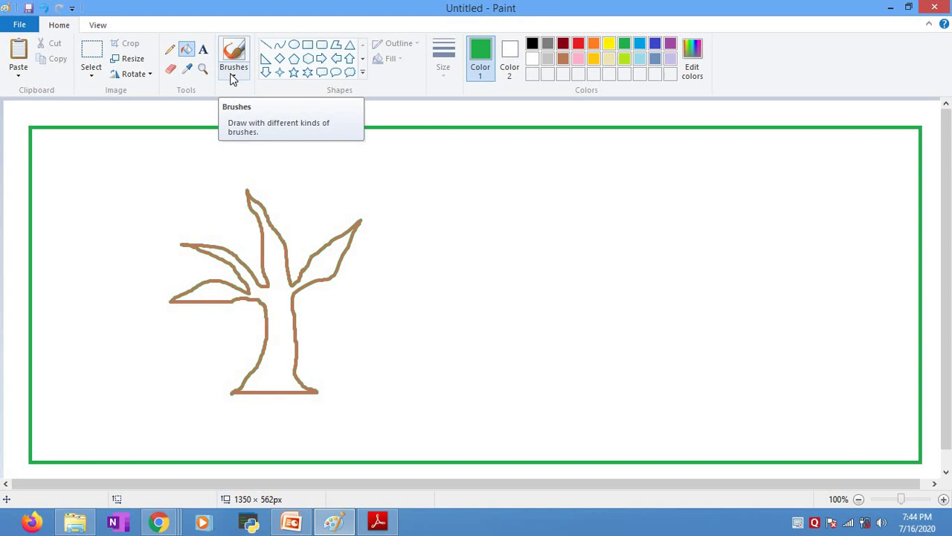
# Airbrush a lime-green canopy over the branches using the thickest spray size
pyautogui.click(233, 74)
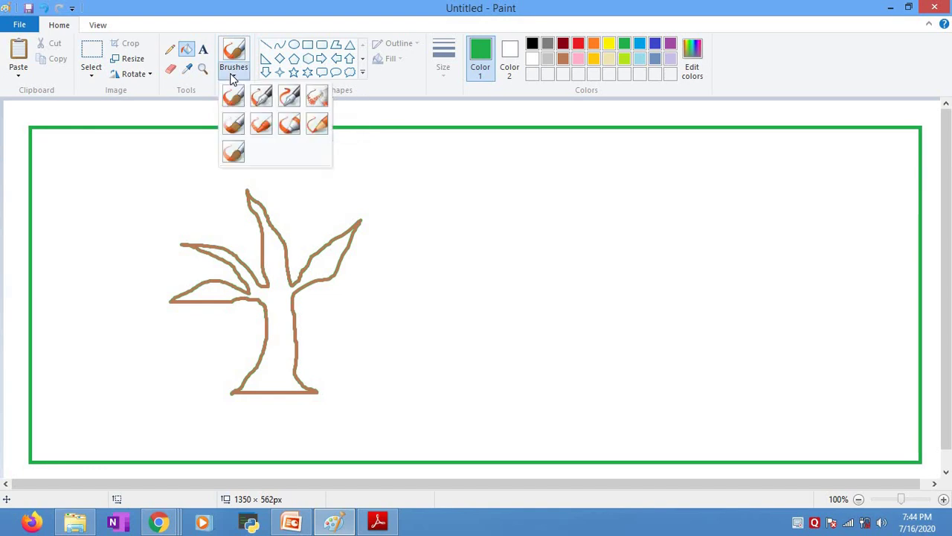
pyautogui.click(317, 97)
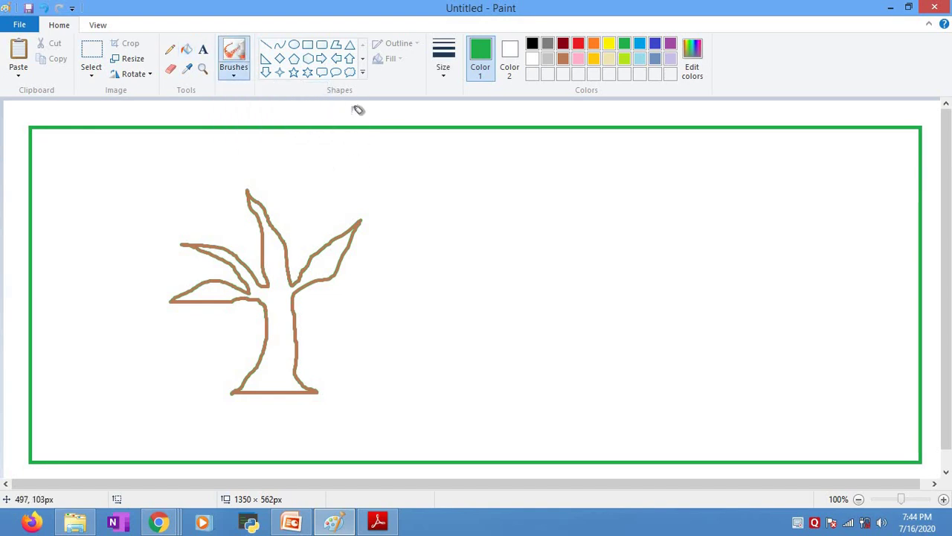
pyautogui.click(445, 70)
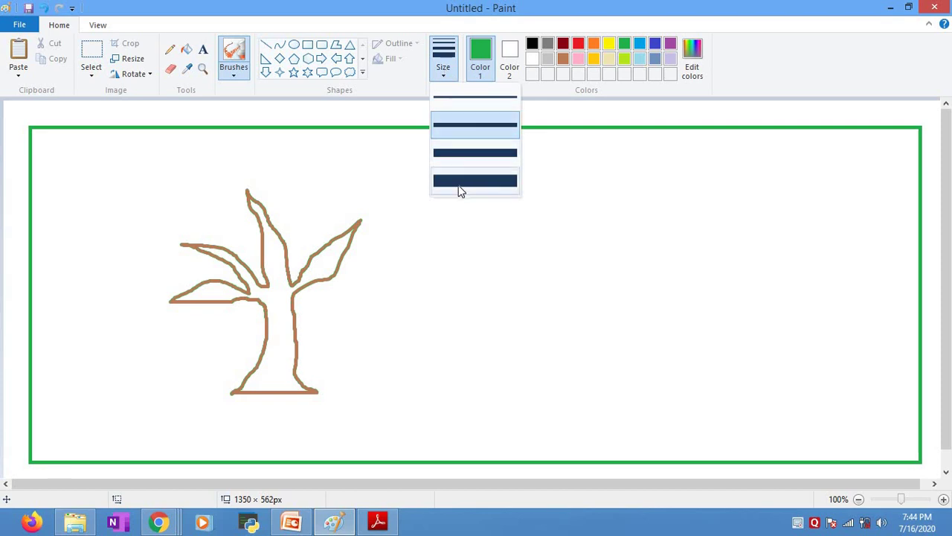
pyautogui.click(463, 181)
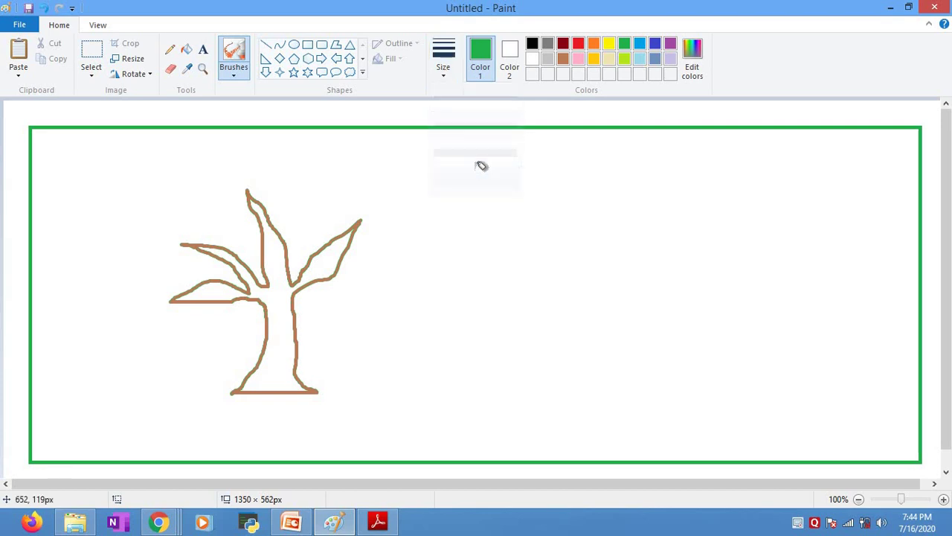
pyautogui.click(623, 59)
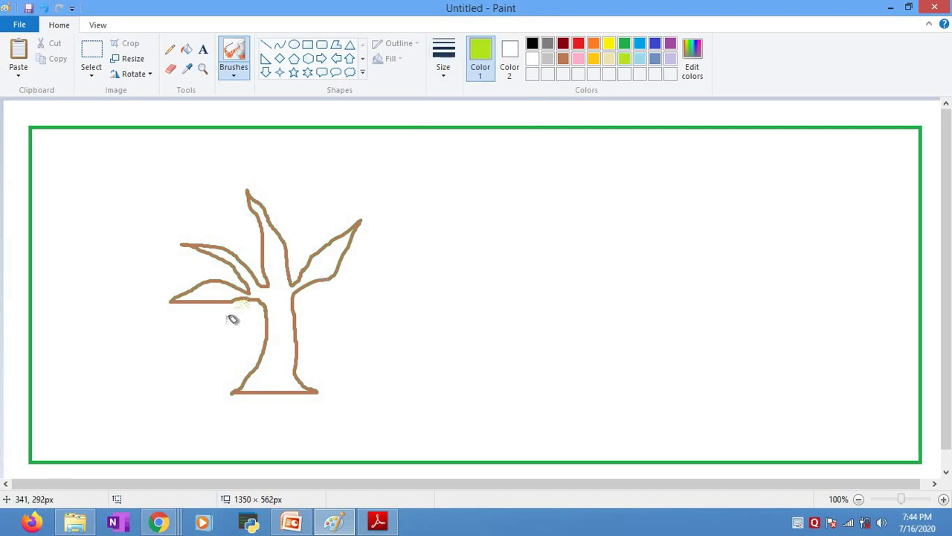
pyautogui.moveTo(234, 317)
pyautogui.mouseDown()
pyautogui.moveTo(223, 297)
pyautogui.moveTo(250, 294)
pyautogui.moveTo(171, 280)
pyautogui.moveTo(233, 265)
pyautogui.moveTo(204, 232)
pyautogui.moveTo(233, 260)
pyautogui.moveTo(238, 279)
pyautogui.moveTo(201, 245)
pyautogui.moveTo(269, 268)
pyautogui.moveTo(342, 268)
pyautogui.moveTo(363, 228)
pyautogui.moveTo(245, 223)
pyautogui.moveTo(251, 198)
pyautogui.moveTo(328, 243)
pyautogui.moveTo(325, 208)
pyautogui.moveTo(308, 183)
pyautogui.moveTo(368, 233)
pyautogui.moveTo(353, 268)
pyautogui.moveTo(283, 302)
pyautogui.moveTo(294, 254)
pyautogui.moveTo(275, 263)
pyautogui.moveTo(252, 233)
pyautogui.moveTo(226, 228)
pyautogui.moveTo(265, 191)
pyautogui.moveTo(291, 187)
pyautogui.moveTo(293, 219)
pyautogui.moveTo(275, 201)
pyautogui.moveTo(221, 210)
pyautogui.moveTo(246, 233)
pyautogui.moveTo(192, 269)
pyautogui.moveTo(230, 194)
pyautogui.moveTo(302, 183)
pyautogui.moveTo(347, 196)
pyautogui.mouseUp()
pyautogui.moveTo(353, 288)
pyautogui.mouseDown()
pyautogui.moveTo(279, 289)
pyautogui.moveTo(248, 311)
pyautogui.moveTo(186, 287)
pyautogui.moveTo(185, 270)
pyautogui.moveTo(254, 225)
pyautogui.moveTo(305, 165)
pyautogui.mouseUp()
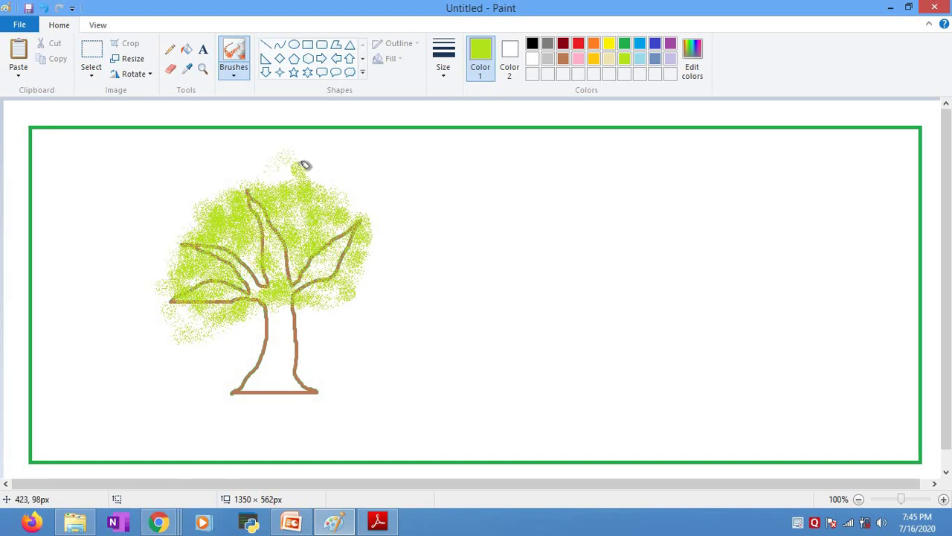
pyautogui.moveTo(304, 165); pyautogui.dragTo(297, 170)
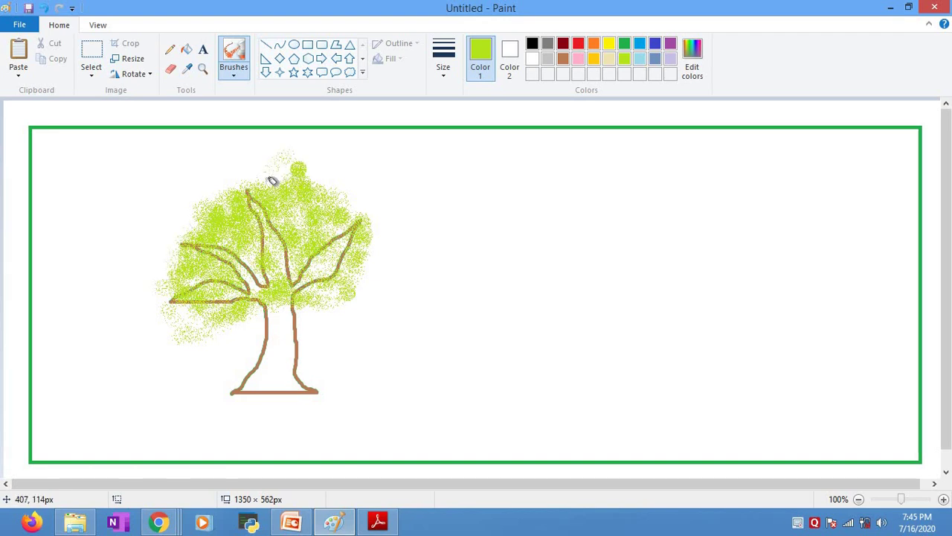
# Airbrush darker green shading across the branches and yellow highlights on the left foliage
pyautogui.click(627, 51)
pyautogui.moveTo(323, 277); pyautogui.dragTo(335, 294)
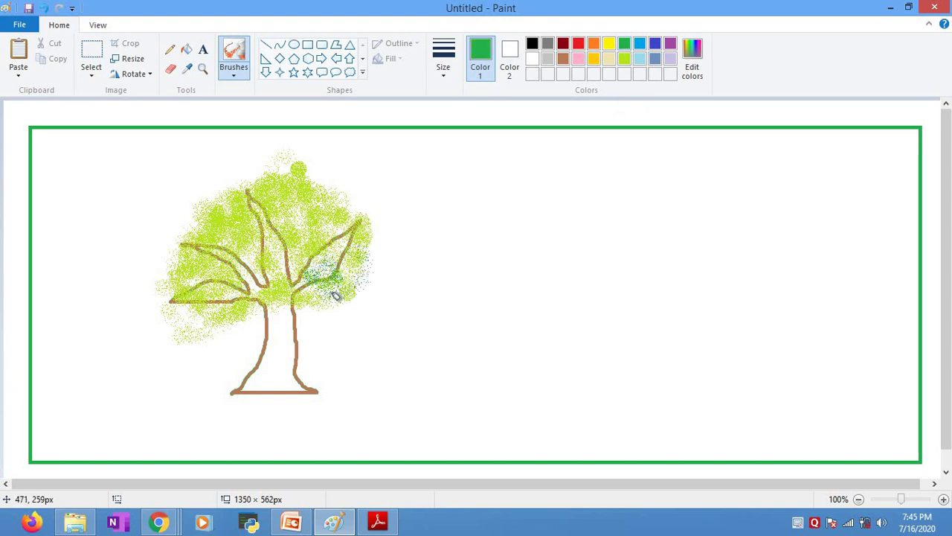
pyautogui.moveTo(335, 295); pyautogui.dragTo(238, 297)
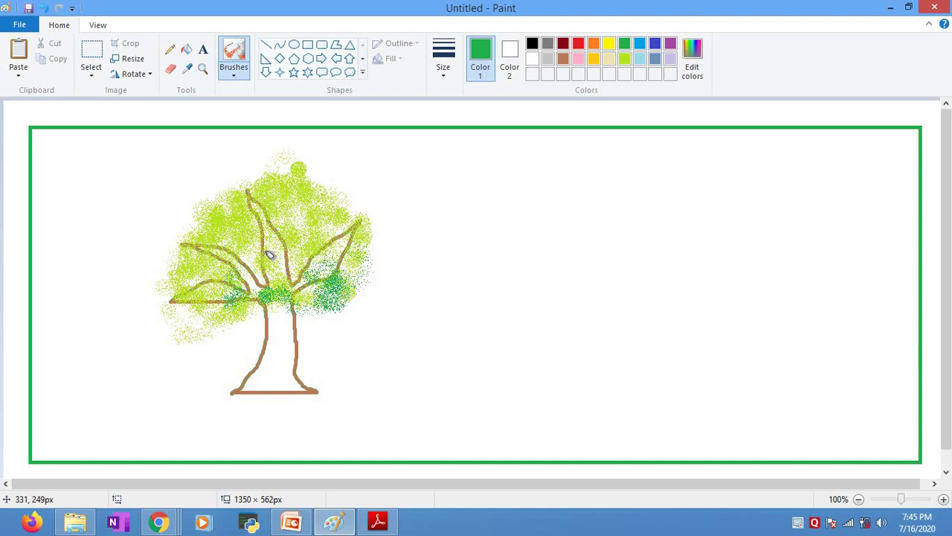
pyautogui.moveTo(269, 255)
pyautogui.mouseDown()
pyautogui.moveTo(249, 269)
pyautogui.moveTo(223, 259)
pyautogui.moveTo(217, 227)
pyautogui.moveTo(257, 168)
pyautogui.moveTo(295, 162)
pyautogui.moveTo(271, 174)
pyautogui.mouseUp()
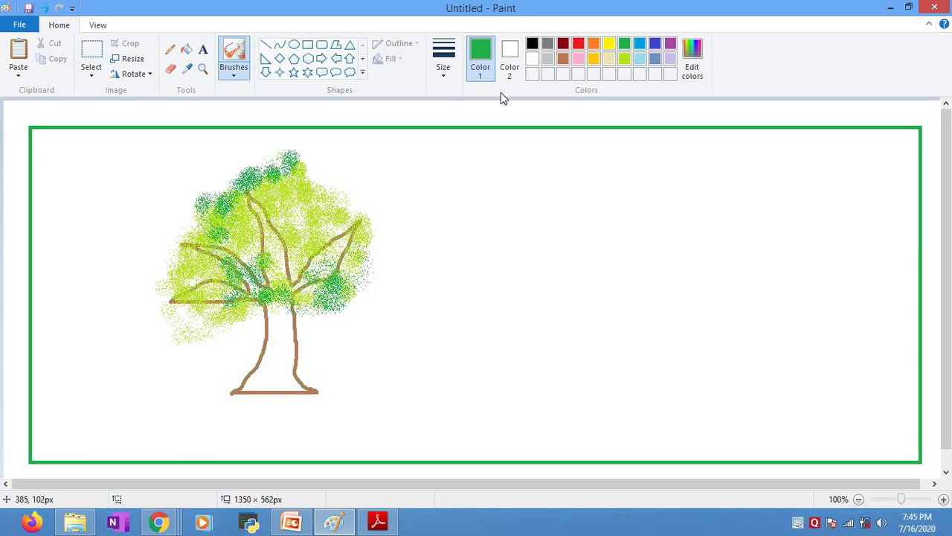
pyautogui.click(609, 43)
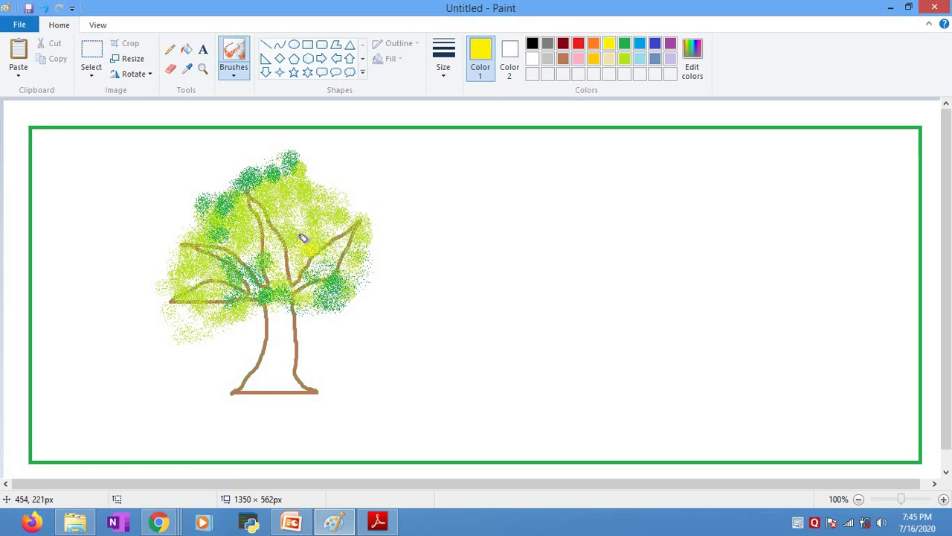
pyautogui.moveTo(217, 273)
pyautogui.mouseDown()
pyautogui.moveTo(199, 280)
pyautogui.moveTo(209, 242)
pyautogui.mouseUp()
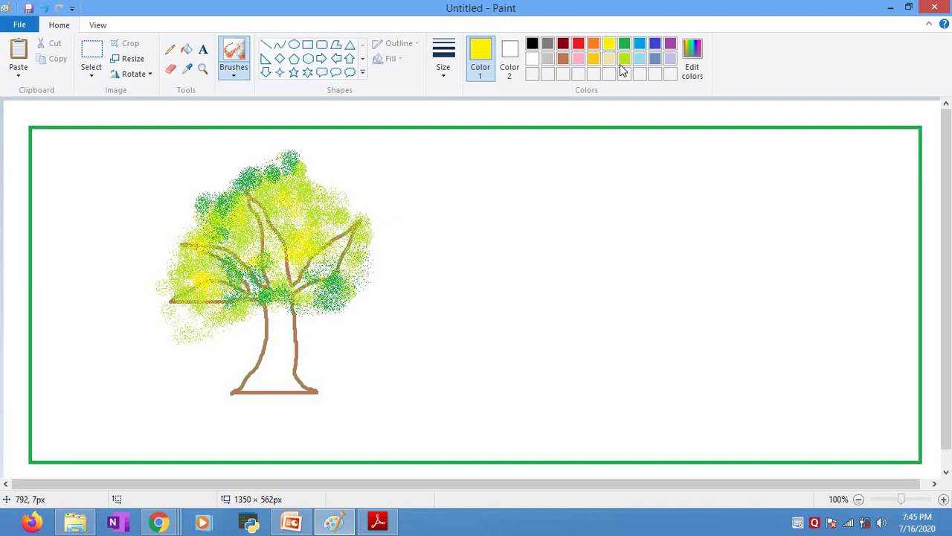
# Fill the trunk and the right and central branch gaps brown, undoing the left-gap fill
pyautogui.click(563, 60)
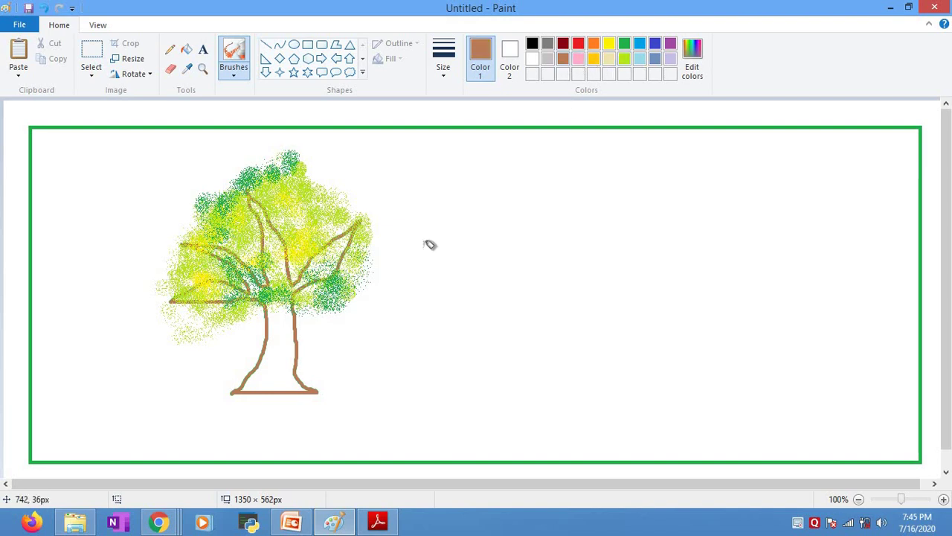
pyautogui.click(187, 51)
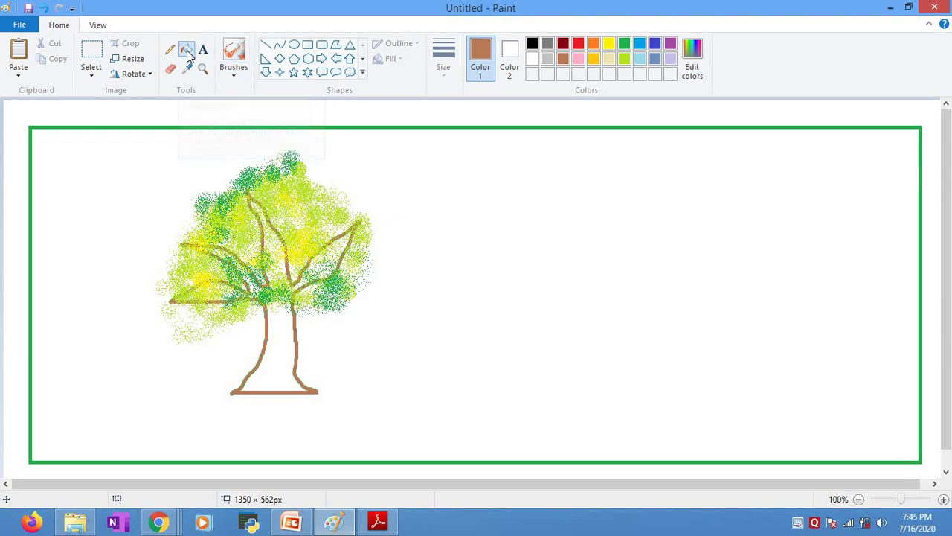
pyautogui.click(282, 322)
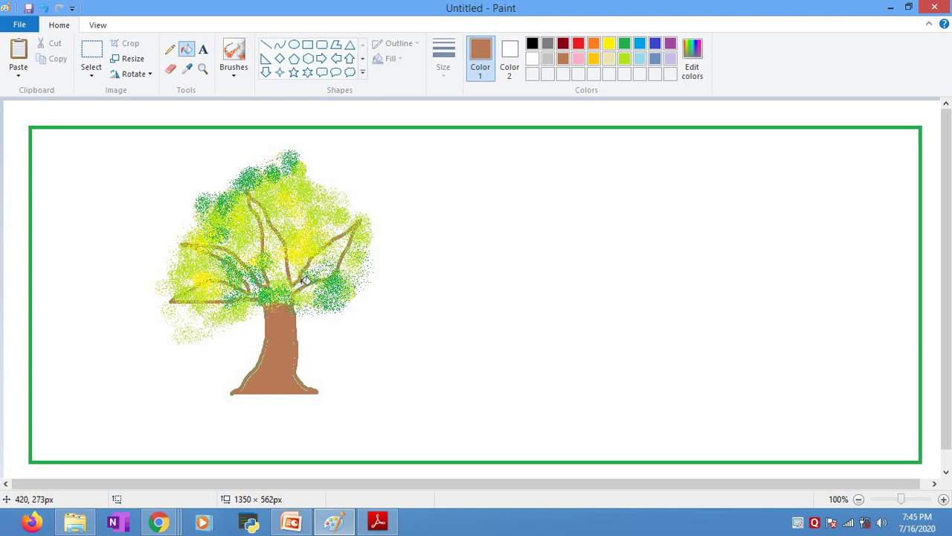
pyautogui.click(327, 260)
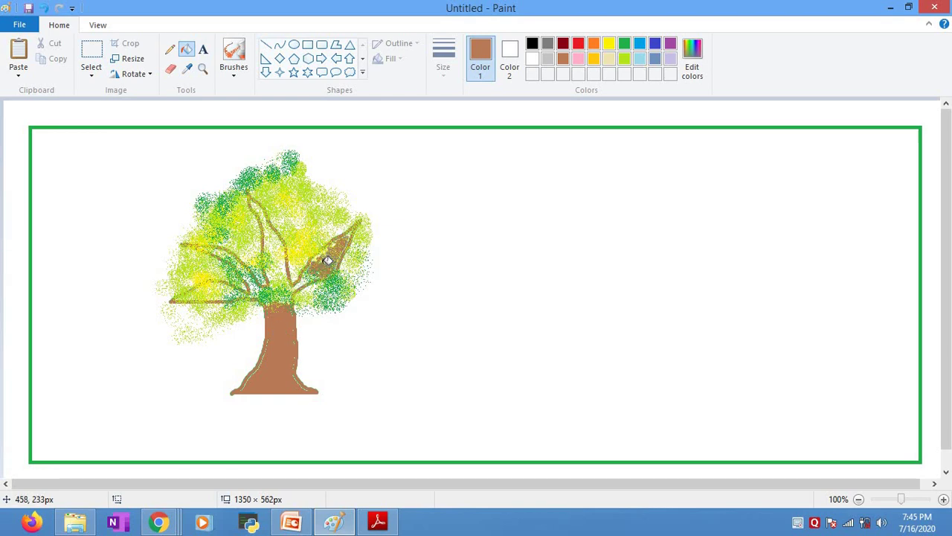
pyautogui.click(273, 246)
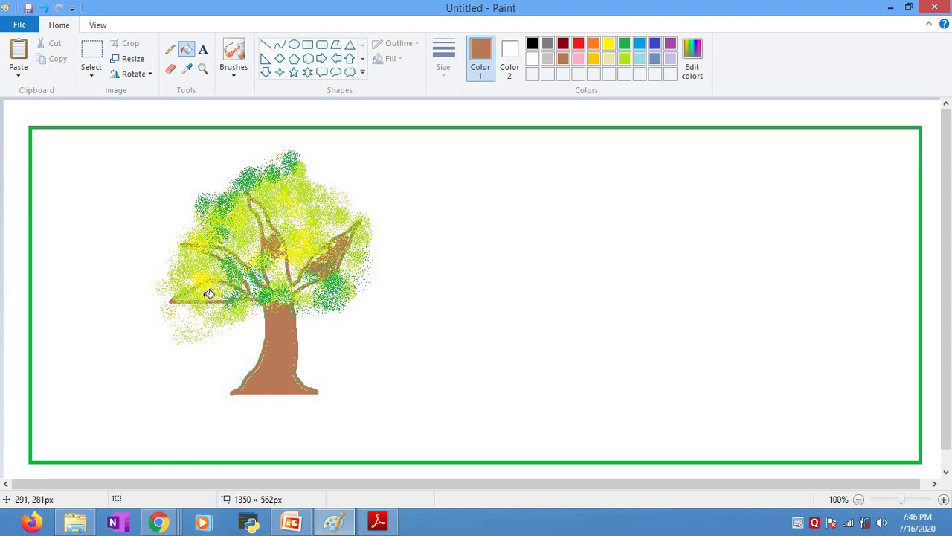
pyautogui.click(216, 294)
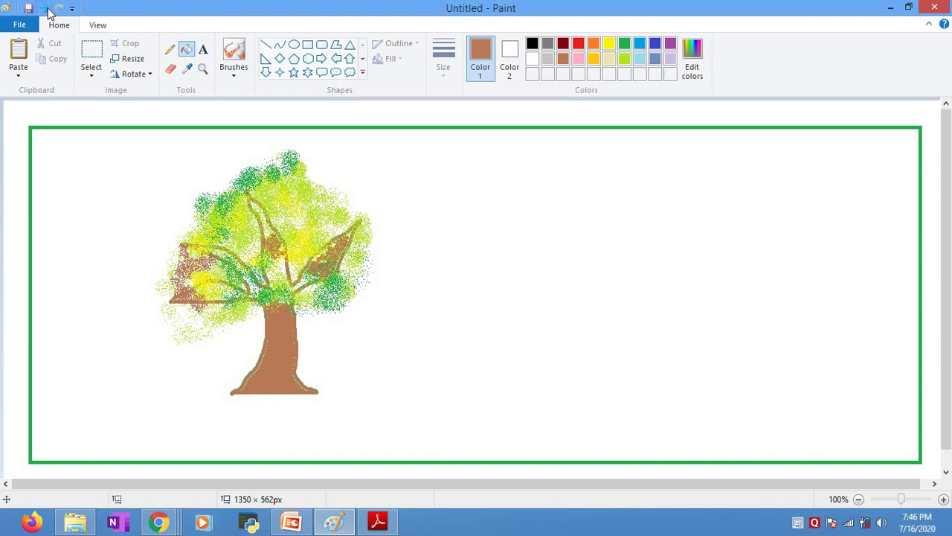
pyautogui.click(46, 10)
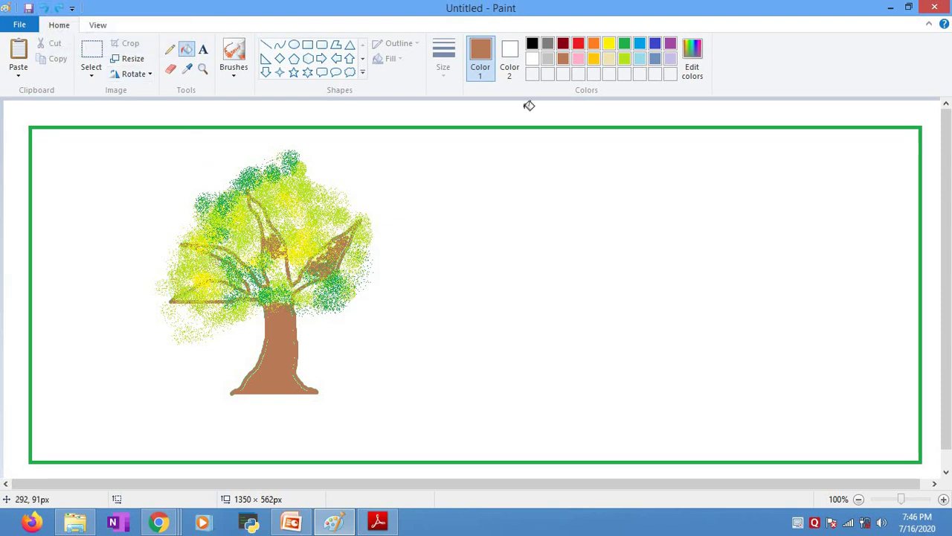
# Airbrush extra dark green around the canopy's outer edge
pyautogui.click(627, 45)
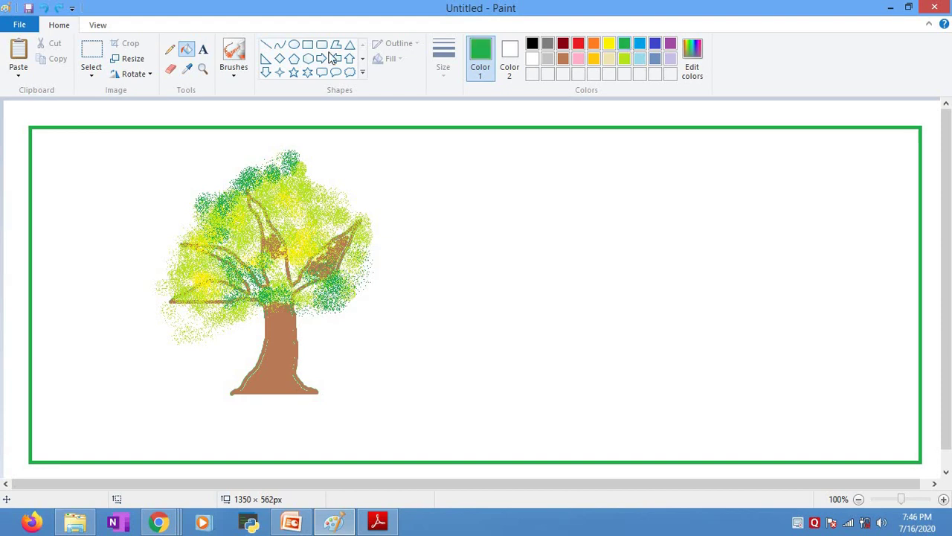
pyautogui.click(234, 54)
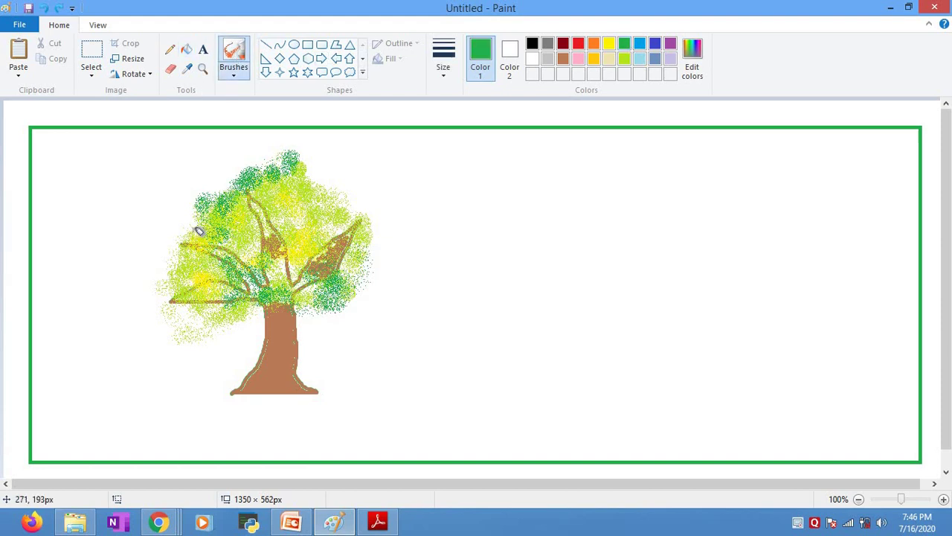
pyautogui.moveTo(198, 231)
pyautogui.mouseDown()
pyautogui.moveTo(207, 322)
pyautogui.moveTo(306, 305)
pyautogui.moveTo(327, 313)
pyautogui.moveTo(382, 261)
pyautogui.moveTo(369, 215)
pyautogui.moveTo(310, 165)
pyautogui.moveTo(284, 157)
pyautogui.moveTo(260, 167)
pyautogui.moveTo(202, 211)
pyautogui.moveTo(176, 290)
pyautogui.moveTo(223, 312)
pyautogui.moveTo(201, 275)
pyautogui.moveTo(212, 195)
pyautogui.moveTo(246, 249)
pyautogui.moveTo(313, 207)
pyautogui.moveTo(316, 226)
pyautogui.moveTo(339, 210)
pyautogui.moveTo(292, 298)
pyautogui.moveTo(358, 256)
pyautogui.mouseUp()
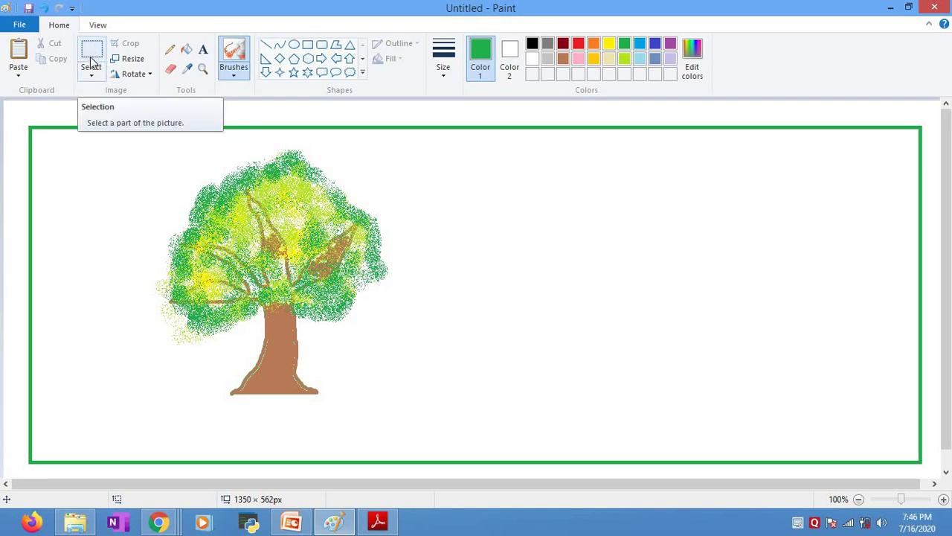
# Drag a 372 × 373 px rectangular selection enclosing the whole tree
pyautogui.click(93, 56)
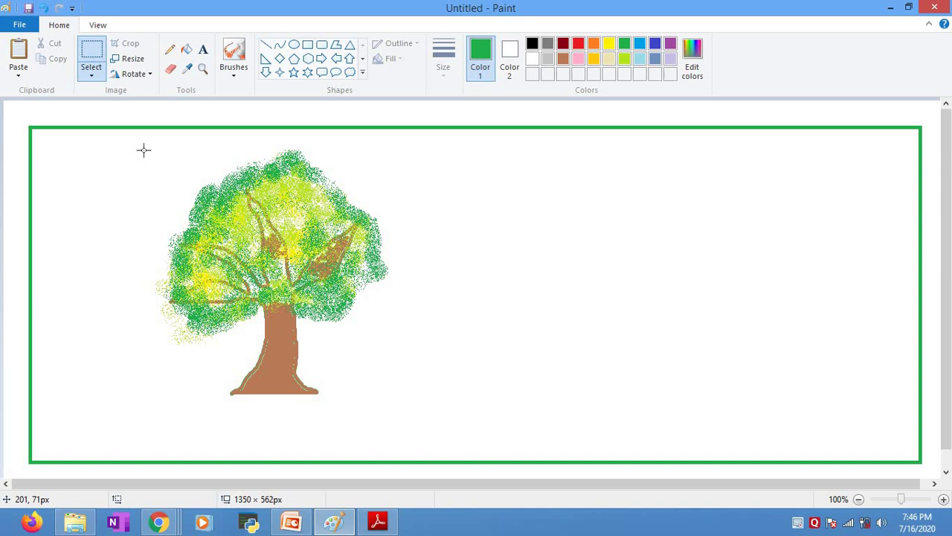
pyautogui.moveTo(144, 150); pyautogui.dragTo(341, 411)
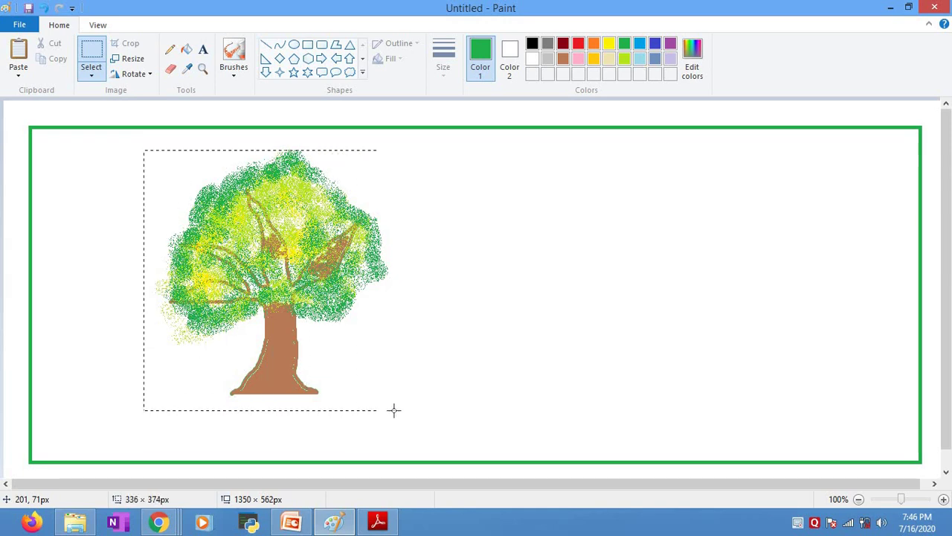
pyautogui.moveTo(341, 411); pyautogui.dragTo(403, 409)
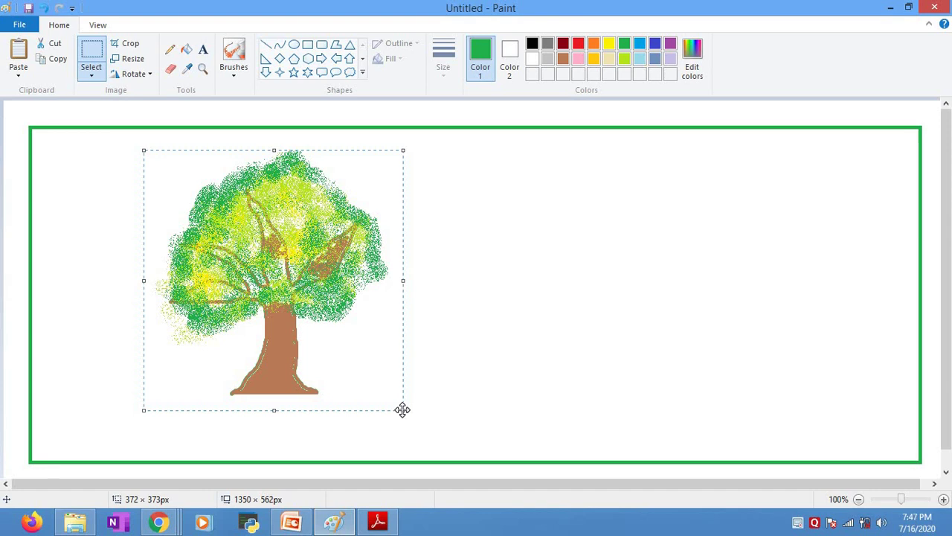
# Resize the selected tree to 500 px wide with aspect ratio kept (500 × 501)
pyautogui.click(136, 66)
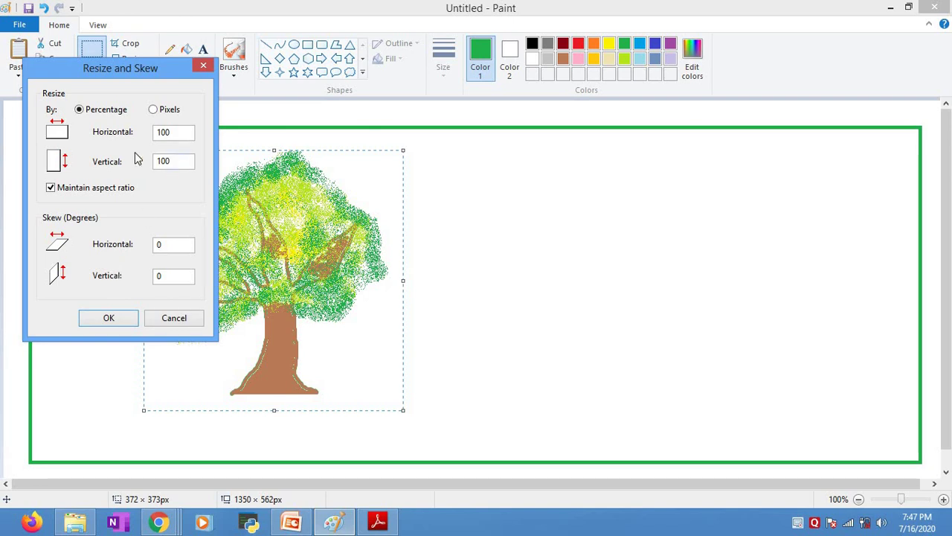
pyautogui.click(154, 110)
pyautogui.write('5')
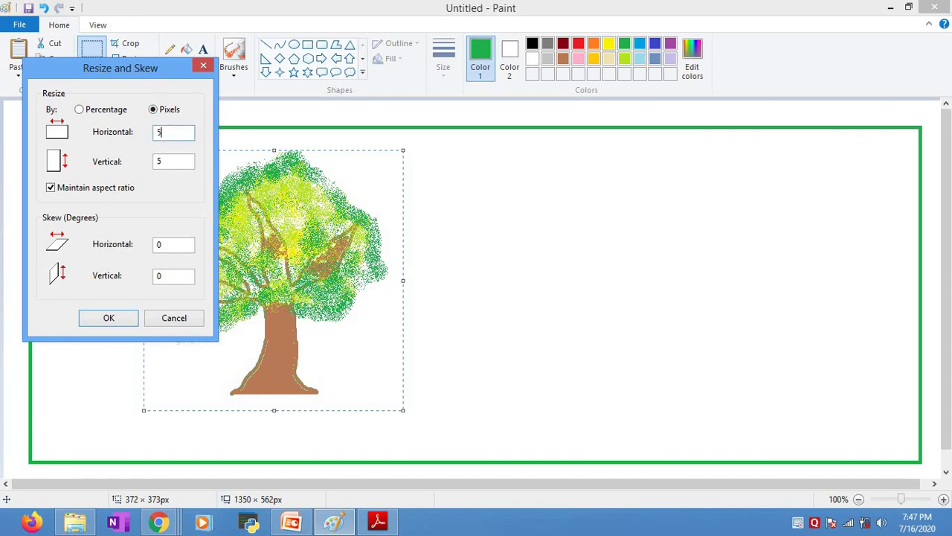
pyautogui.write('00')
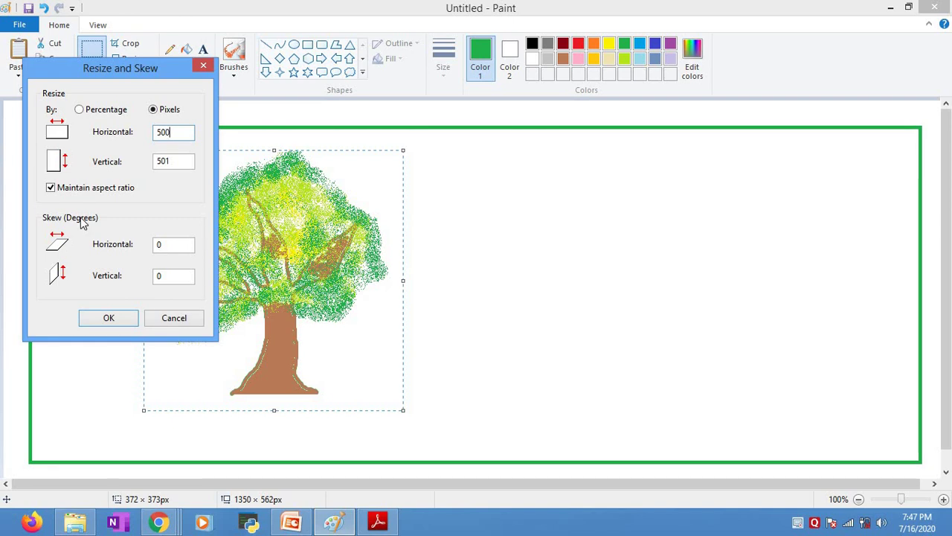
pyautogui.click(109, 318)
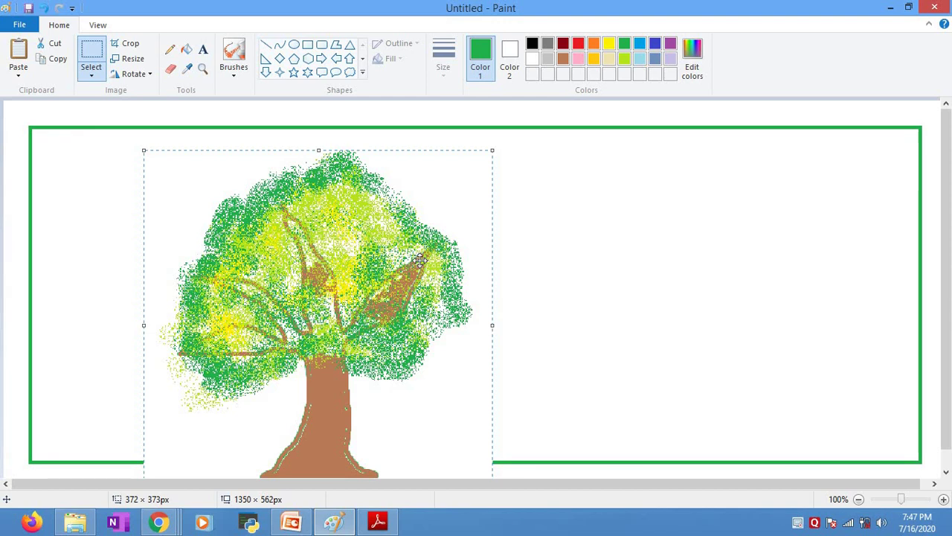
# Restore the tree selection, shrink it to 214 × 210 px and move it higher
pyautogui.press('Escape')
pyautogui.hotkey('ctrl', 'z')
pyautogui.moveTo(462, 185); pyautogui.dragTo(293, 354)
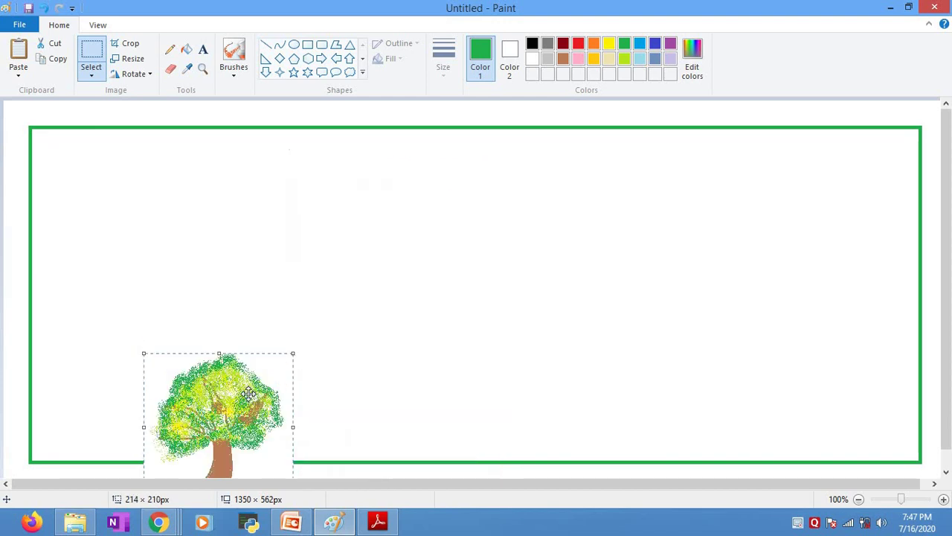
pyautogui.moveTo(248, 394); pyautogui.dragTo(293, 238)
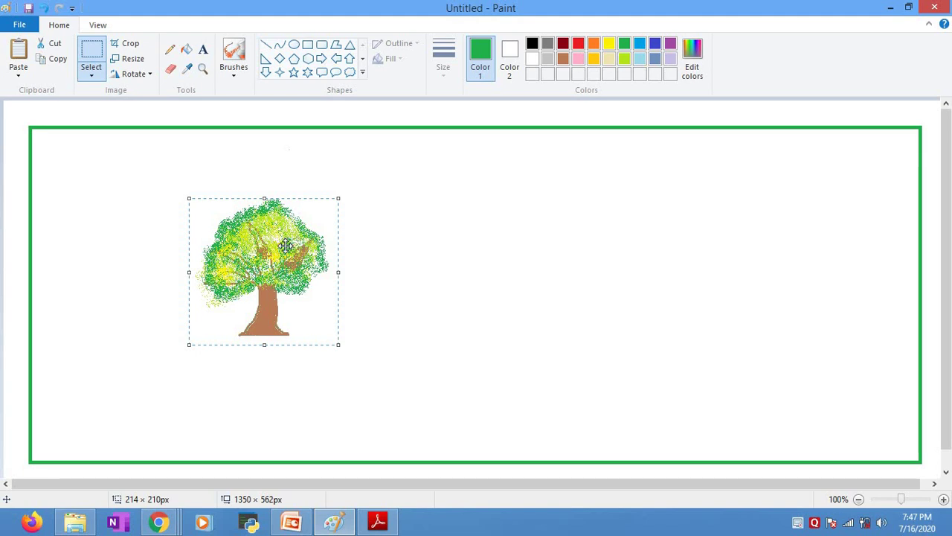
pyautogui.moveTo(286, 245); pyautogui.dragTo(307, 199)
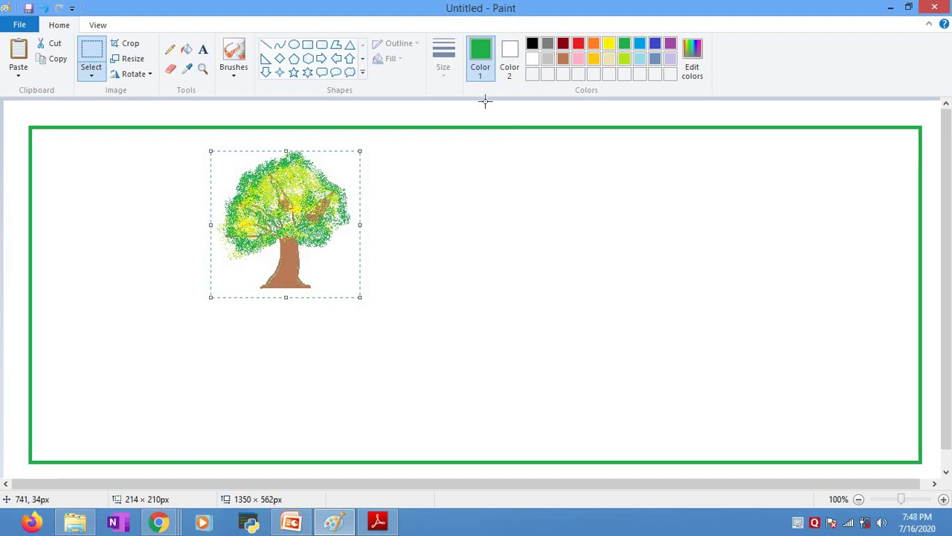
# Make light turquoise the drawing colour, cancelling Resize and Skew without changes
pyautogui.click(642, 58)
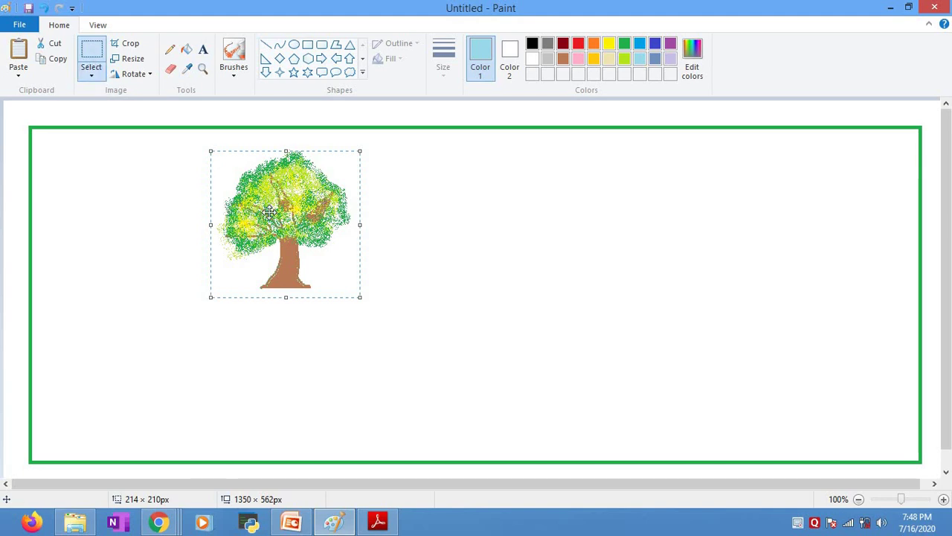
pyautogui.click(134, 59)
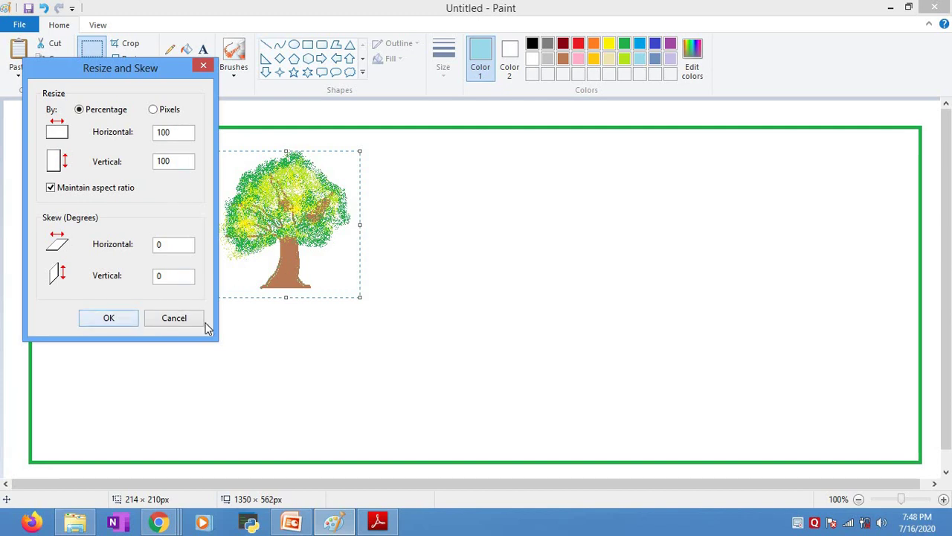
pyautogui.click(180, 319)
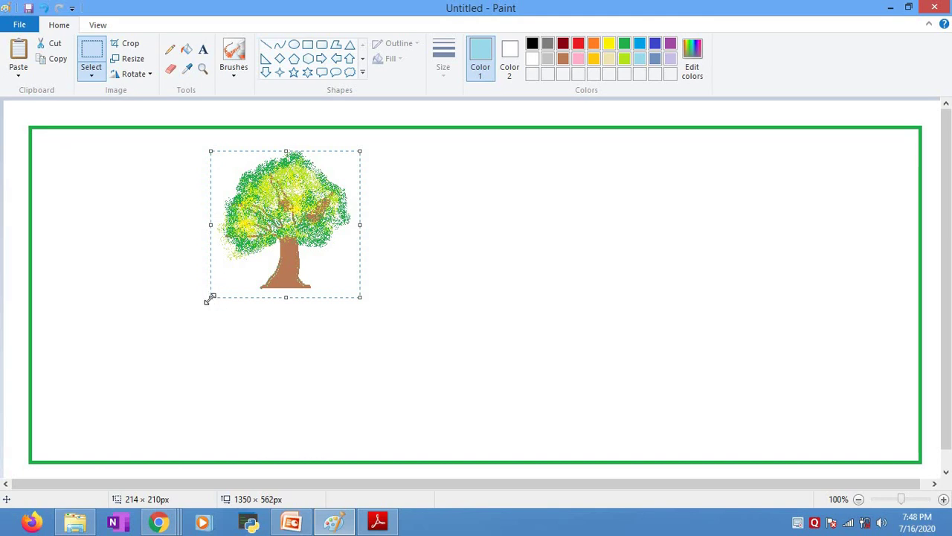
# Resize the tree from its bottom-left corner to 174 × 161 px
pyautogui.moveTo(184, 317); pyautogui.dragTo(179, 320)
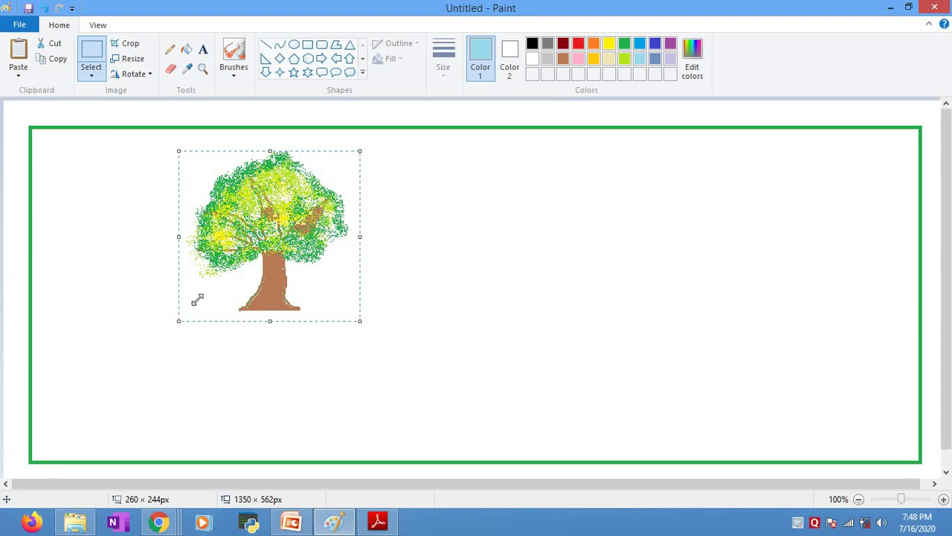
pyautogui.moveTo(197, 299); pyautogui.dragTo(240, 268)
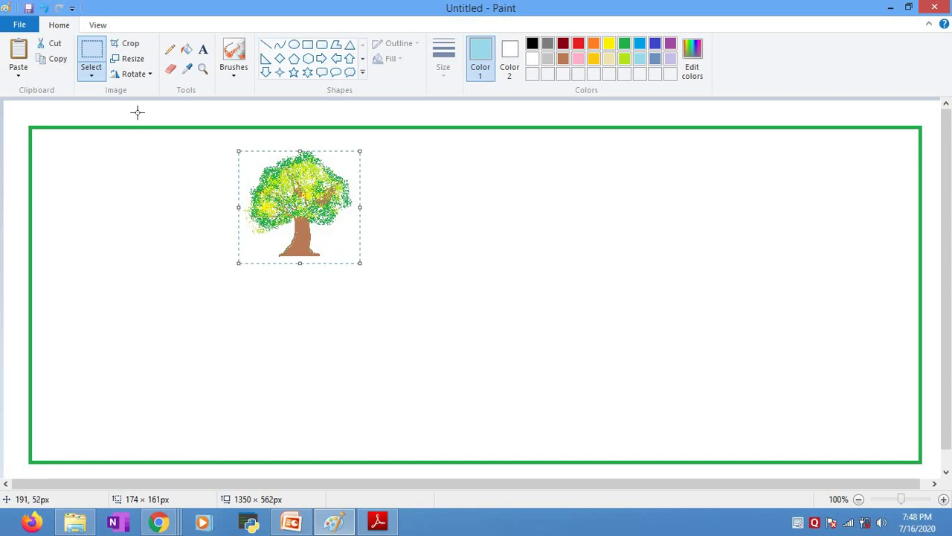
# Copy and paste the resized tree, placing the duplicate below the original
pyautogui.click(60, 65)
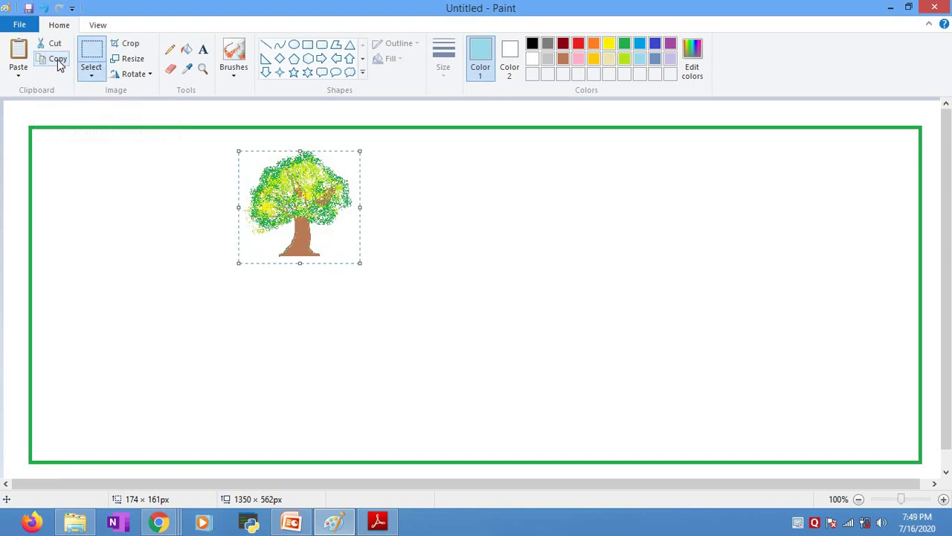
pyautogui.click(20, 56)
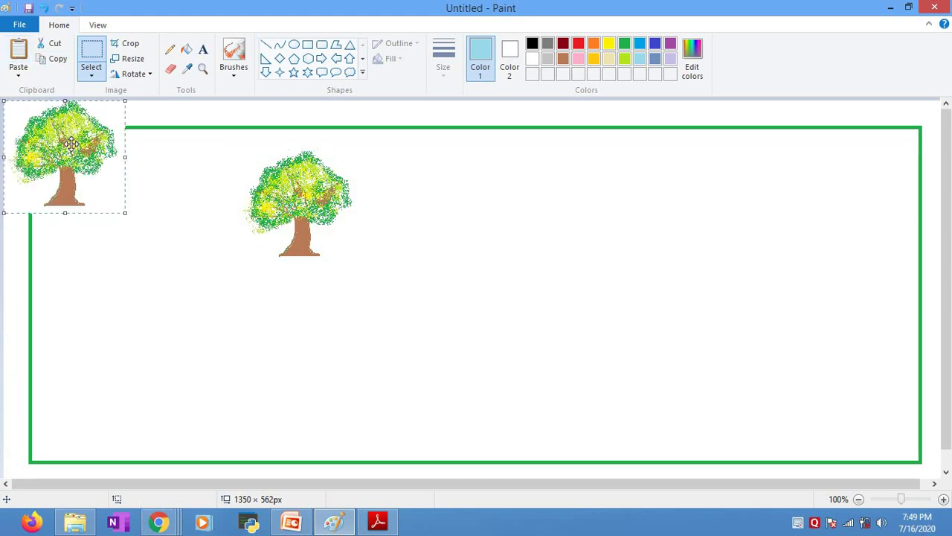
pyautogui.moveTo(71, 143)
pyautogui.mouseDown()
pyautogui.moveTo(322, 330)
pyautogui.moveTo(306, 326)
pyautogui.mouseUp()
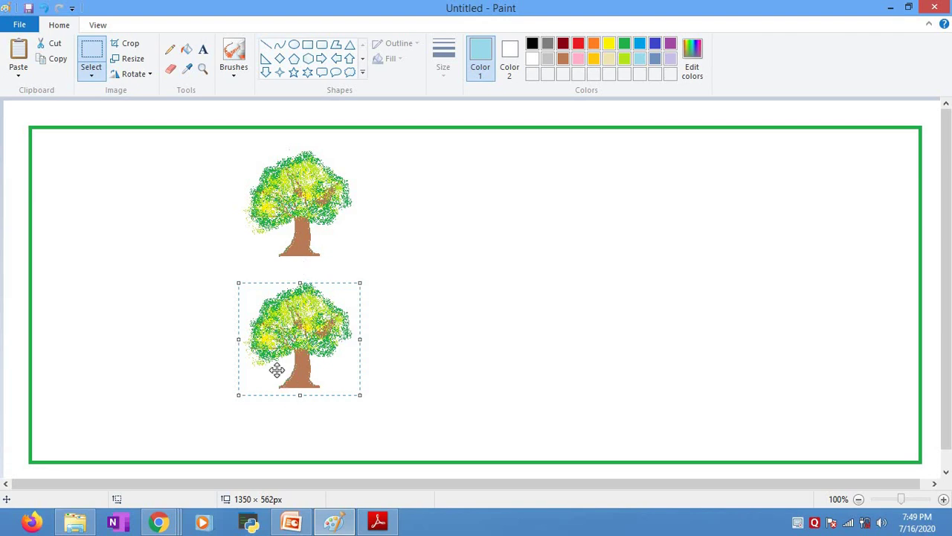
# Rotate the lower tree 180° and nudge it up against the original's base
pyautogui.click(131, 74)
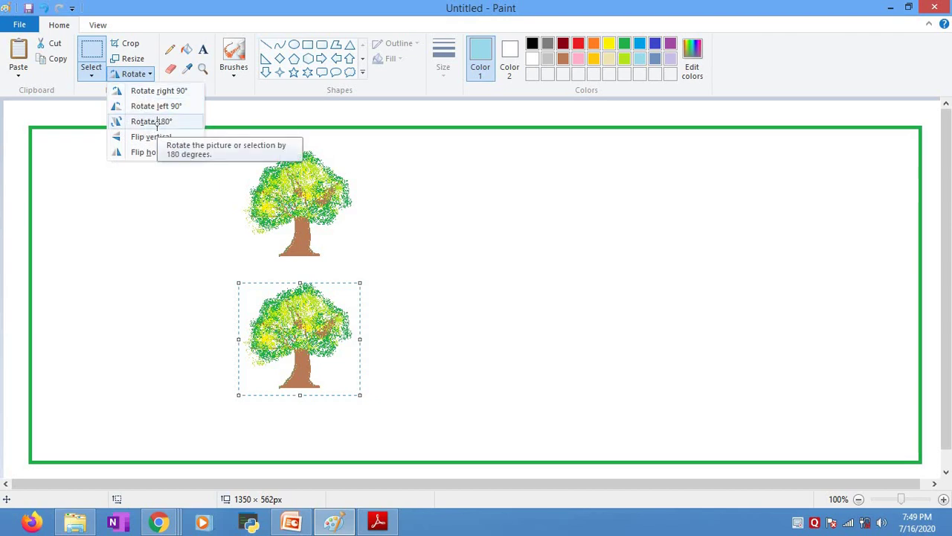
pyautogui.click(151, 122)
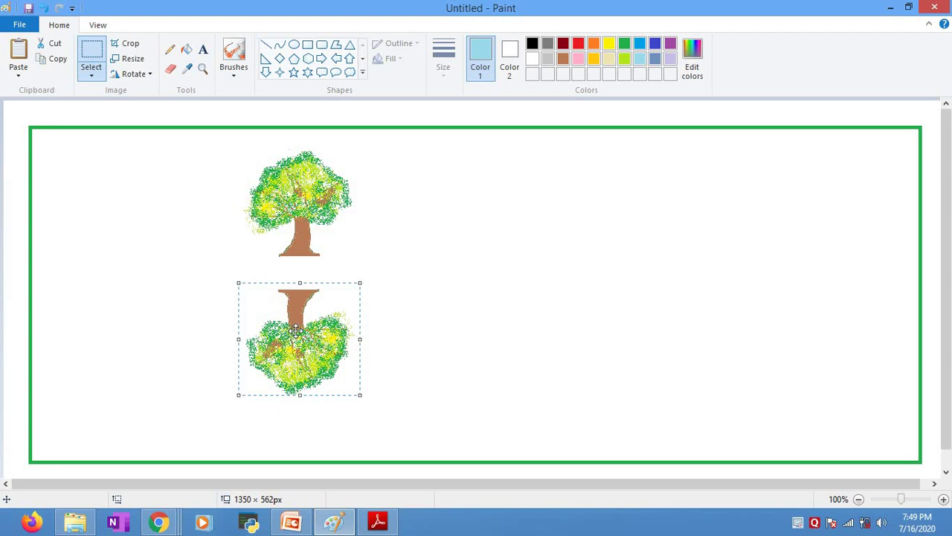
pyautogui.moveTo(295, 330); pyautogui.dragTo(298, 305)
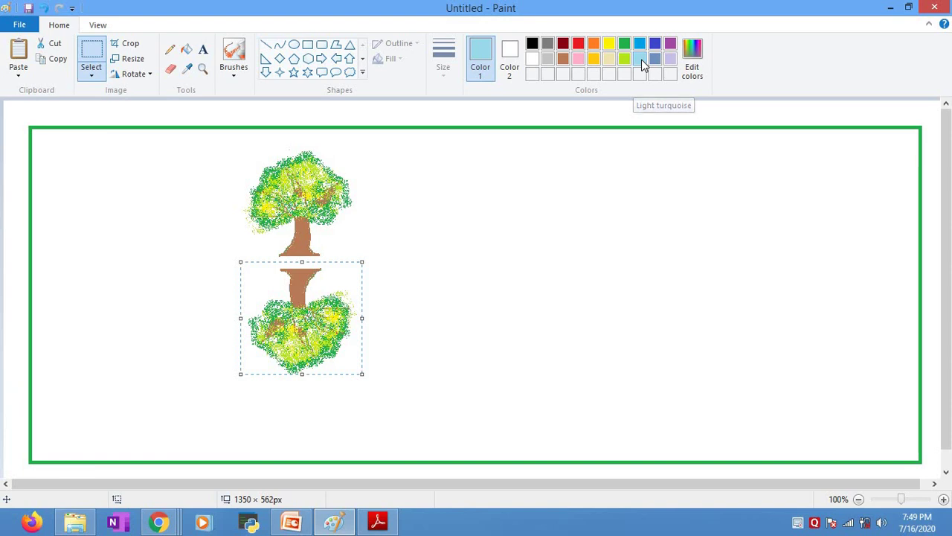
# Spray thickest-size light turquoise water across the canvas and beneath the upside-down tree
pyautogui.click(234, 60)
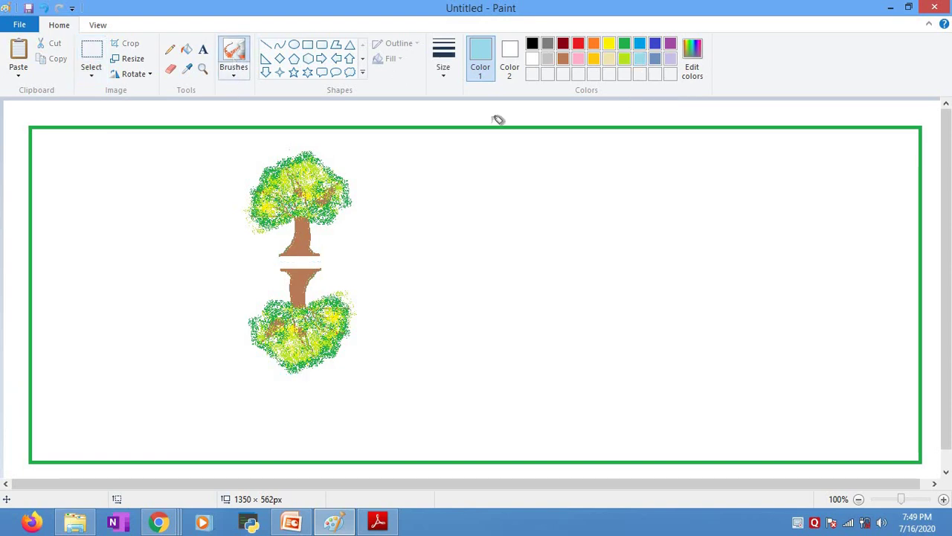
pyautogui.click(445, 75)
pyautogui.click(479, 180)
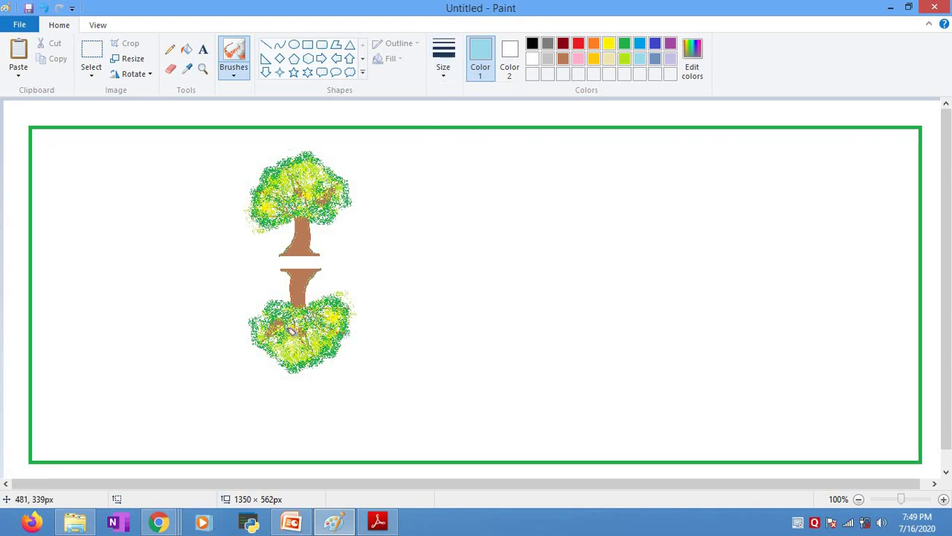
pyautogui.moveTo(106, 291); pyautogui.dragTo(383, 276)
pyautogui.moveTo(195, 328)
pyautogui.mouseDown()
pyautogui.moveTo(283, 389)
pyautogui.moveTo(210, 297)
pyautogui.moveTo(414, 280)
pyautogui.moveTo(365, 361)
pyautogui.moveTo(323, 293)
pyautogui.moveTo(270, 304)
pyautogui.moveTo(325, 276)
pyautogui.moveTo(236, 276)
pyautogui.moveTo(307, 259)
pyautogui.mouseUp()
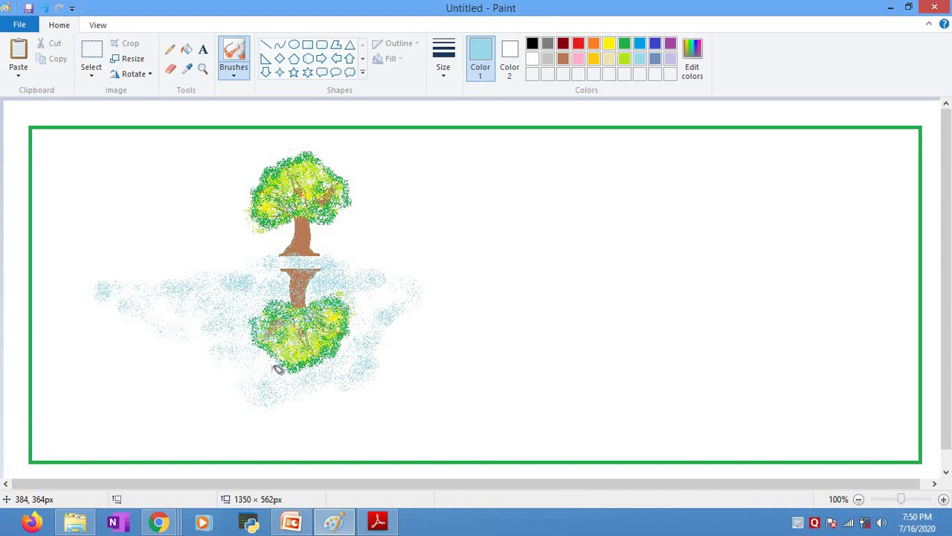
pyautogui.moveTo(357, 362)
pyautogui.mouseDown()
pyautogui.moveTo(372, 400)
pyautogui.moveTo(327, 399)
pyautogui.moveTo(255, 333)
pyautogui.mouseUp()
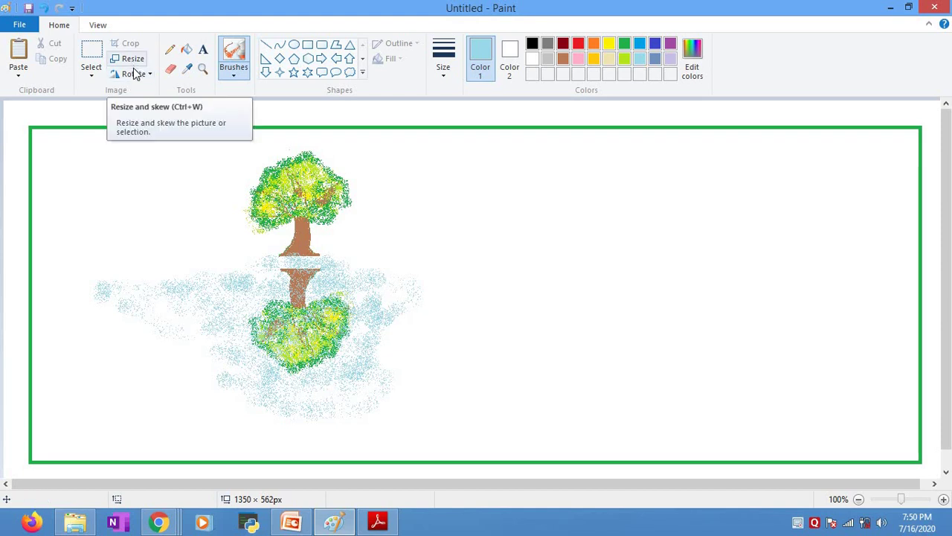
pyautogui.click(134, 76)
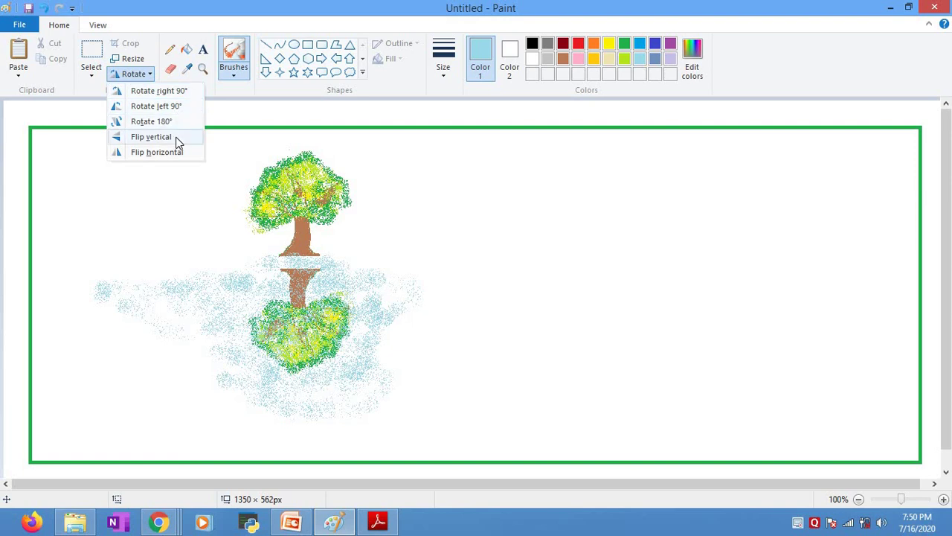
# Choose the plain first brush style, drawing and undoing a trial loop
pyautogui.click(233, 77)
pyautogui.click(233, 95)
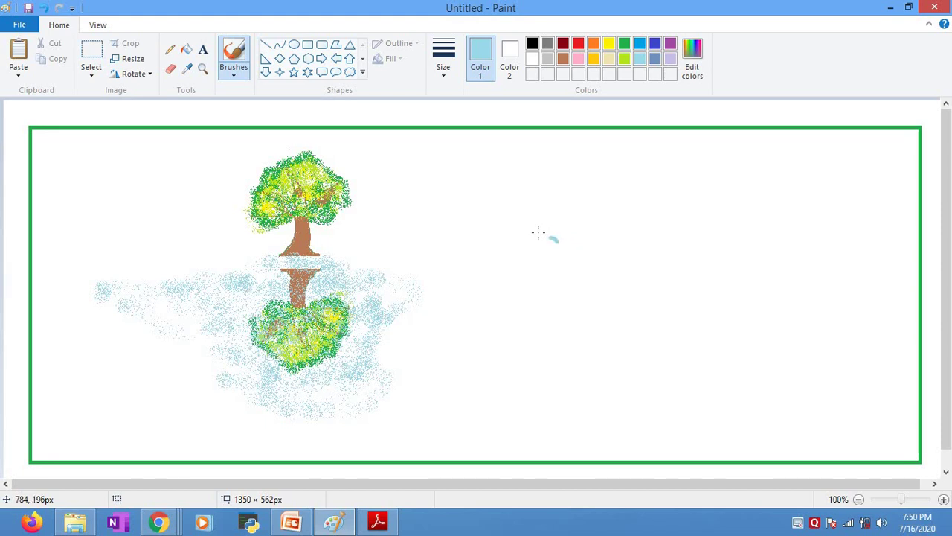
pyautogui.moveTo(538, 234)
pyautogui.mouseDown()
pyautogui.moveTo(558, 261)
pyautogui.moveTo(582, 232)
pyautogui.mouseUp()
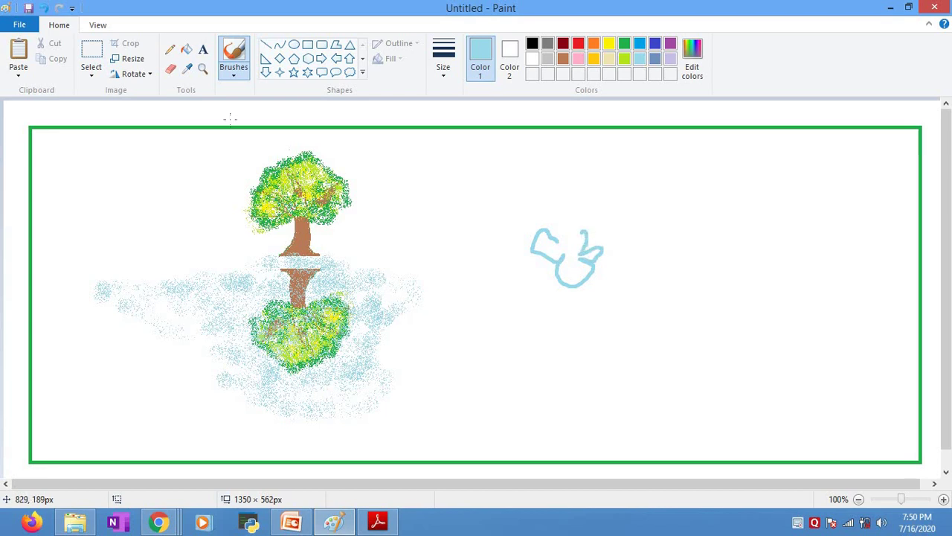
pyautogui.click(45, 7)
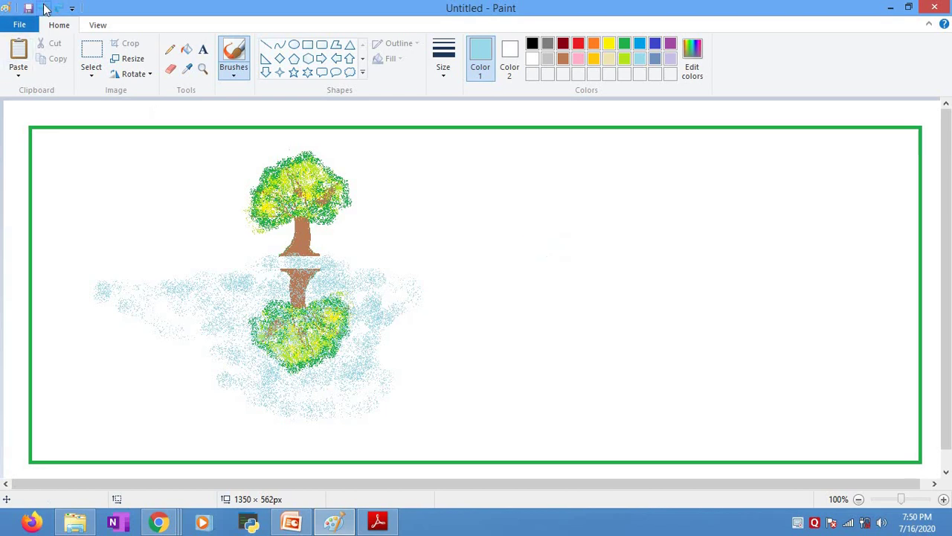
# Draw a thicker red flower outline to the right of the tree
pyautogui.click(581, 44)
pyautogui.click(446, 66)
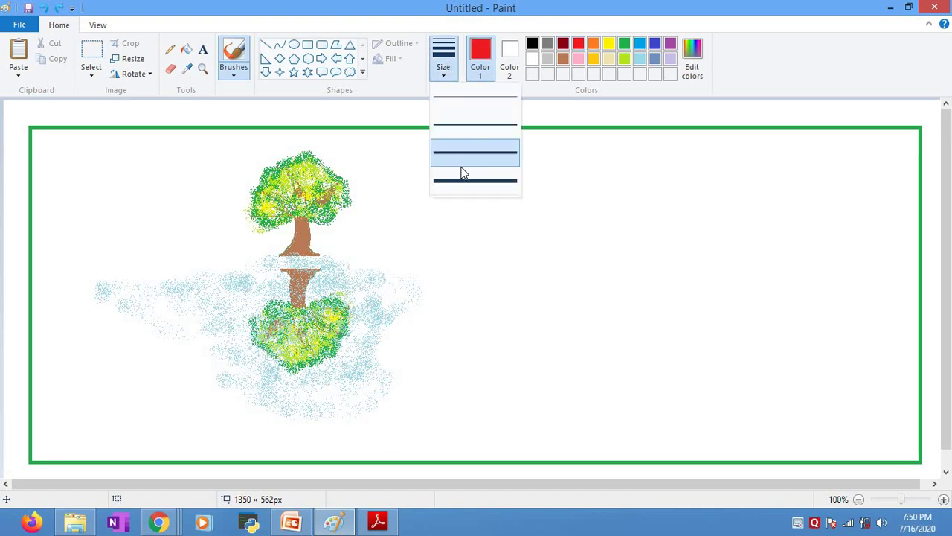
pyautogui.click(465, 180)
pyautogui.moveTo(564, 221)
pyautogui.mouseDown()
pyautogui.moveTo(548, 220)
pyautogui.moveTo(549, 246)
pyautogui.moveTo(586, 230)
pyautogui.moveTo(567, 201)
pyautogui.mouseUp()
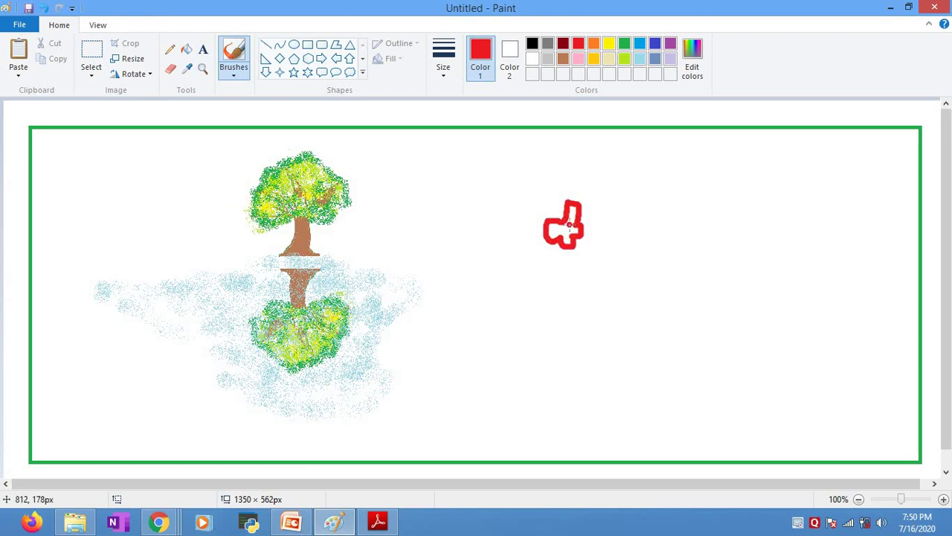
# Fill the red outline with gold and select the shape in a 98 × 105 px rectangle
pyautogui.click(594, 60)
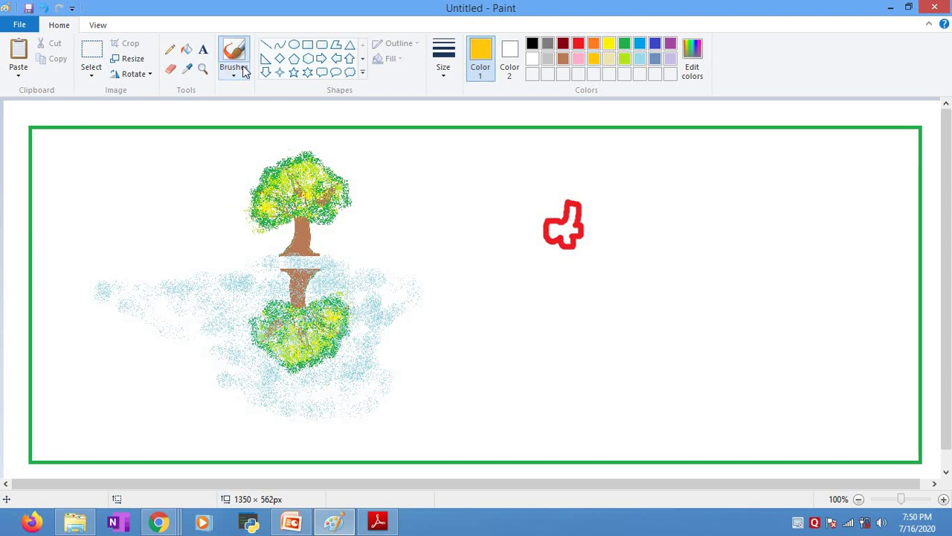
pyautogui.click(186, 49)
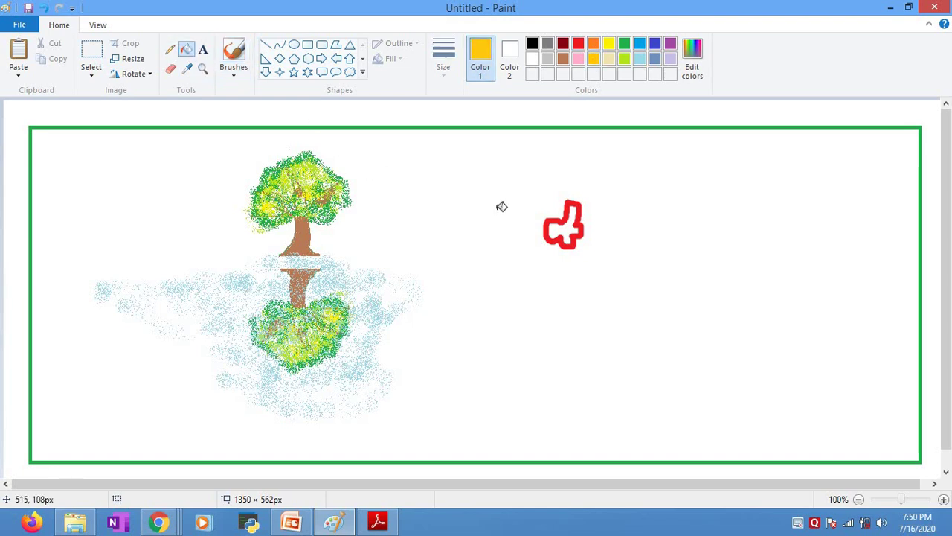
pyautogui.click(567, 227)
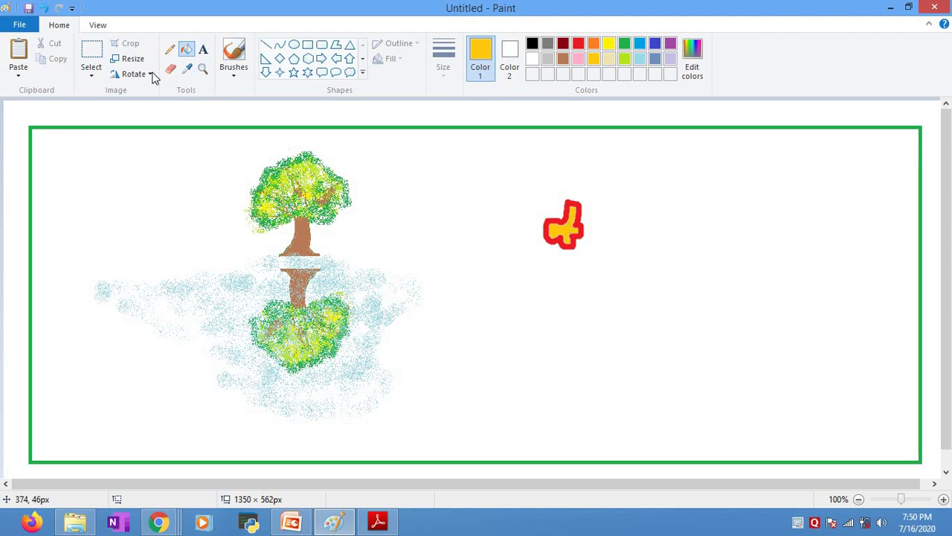
pyautogui.click(91, 53)
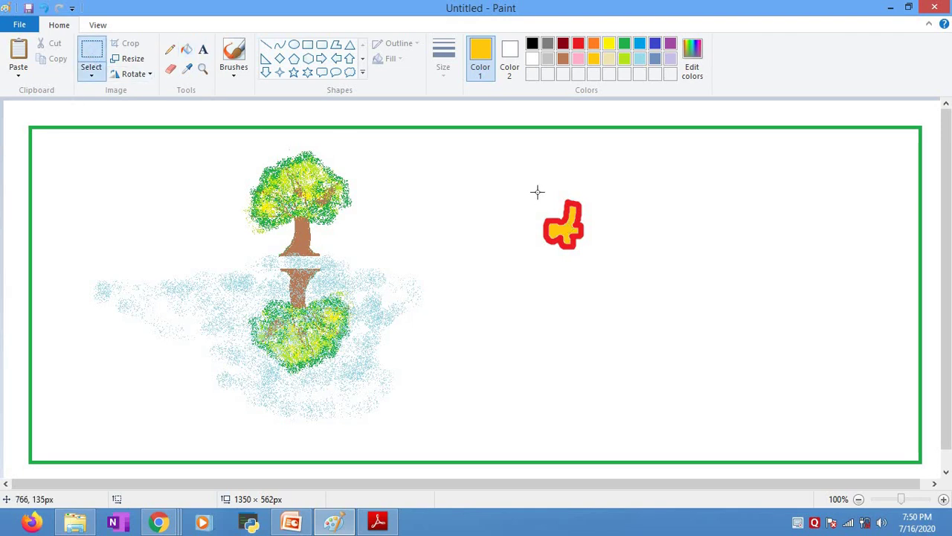
pyautogui.moveTo(538, 192); pyautogui.dragTo(607, 265)
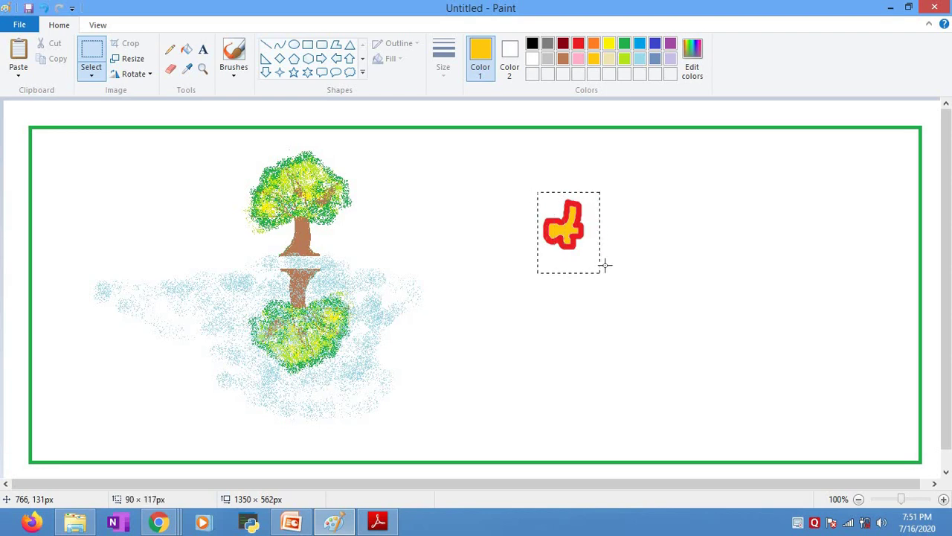
# Rotate the flower shape 90° right, back 90° left, then 180°
pyautogui.click(133, 75)
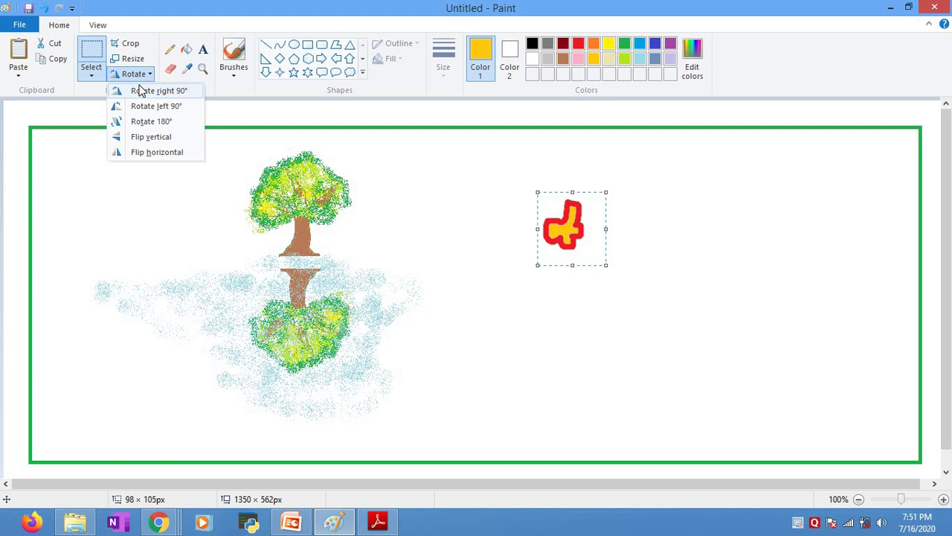
pyautogui.click(142, 90)
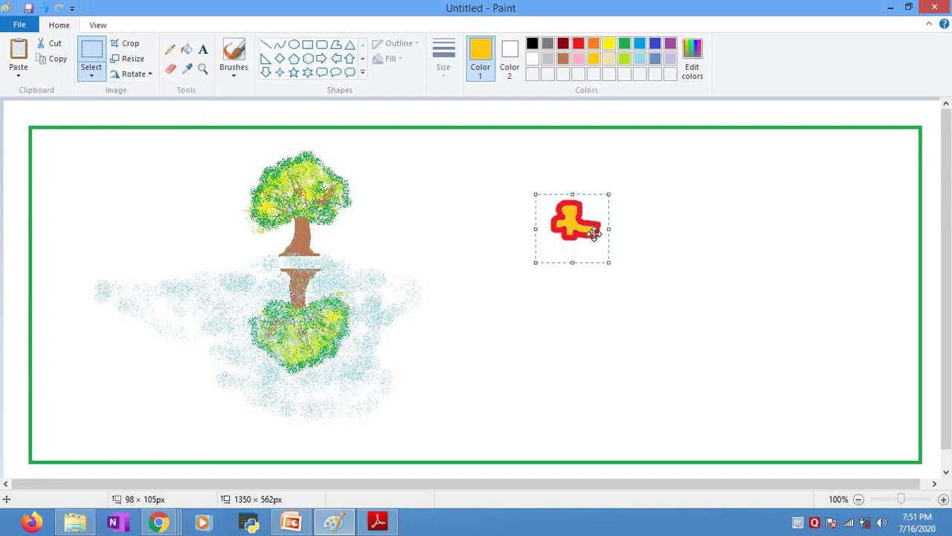
pyautogui.click(134, 74)
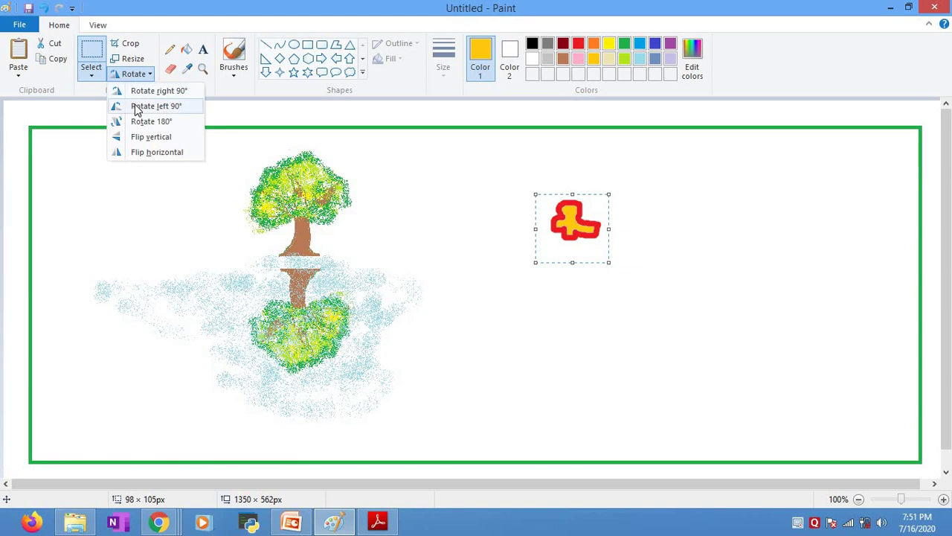
pyautogui.click(137, 108)
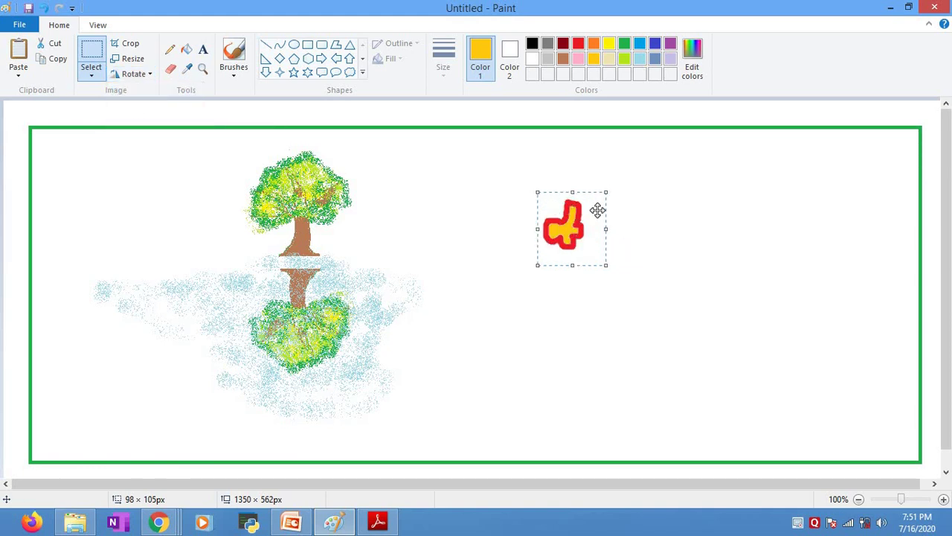
pyautogui.click(136, 78)
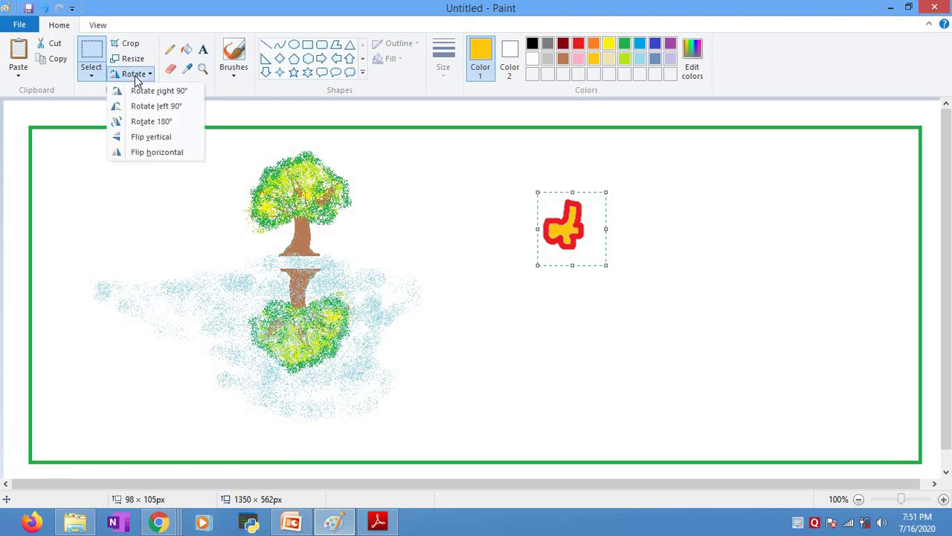
pyautogui.click(137, 121)
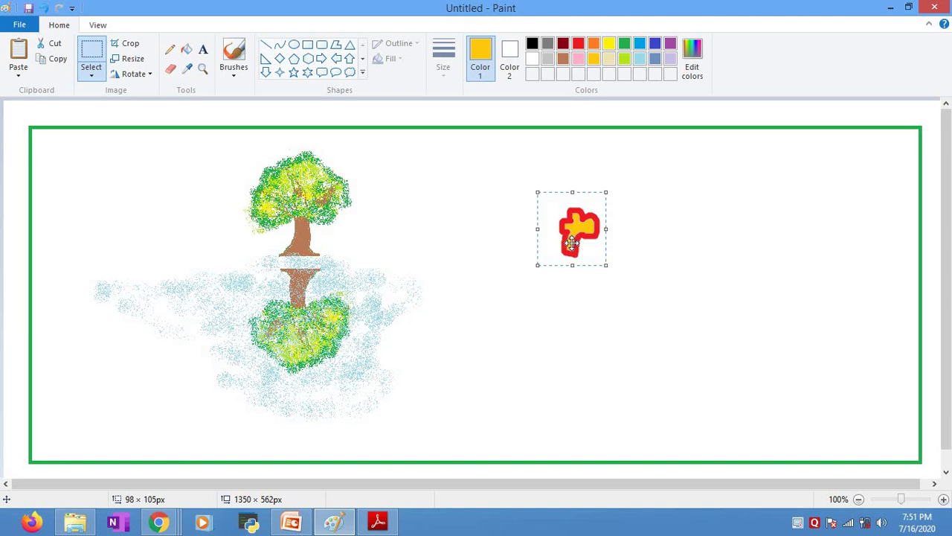
# Flip the flower shape vertically, then mirror it left to right
pyautogui.click(144, 77)
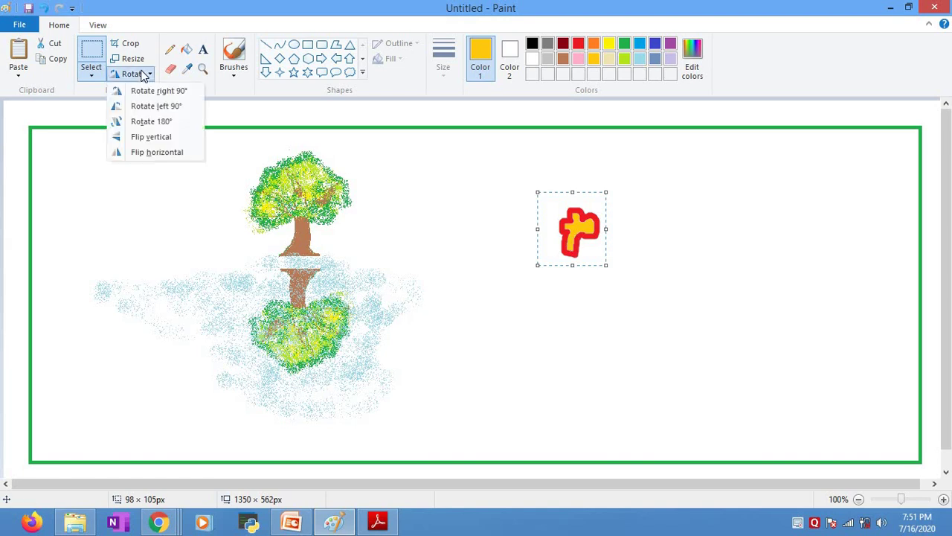
pyautogui.click(142, 137)
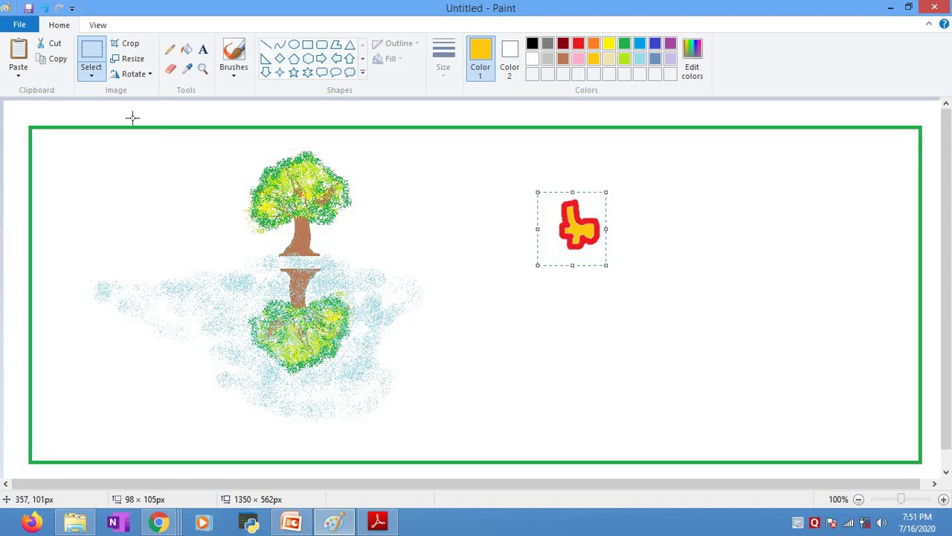
pyautogui.click(132, 76)
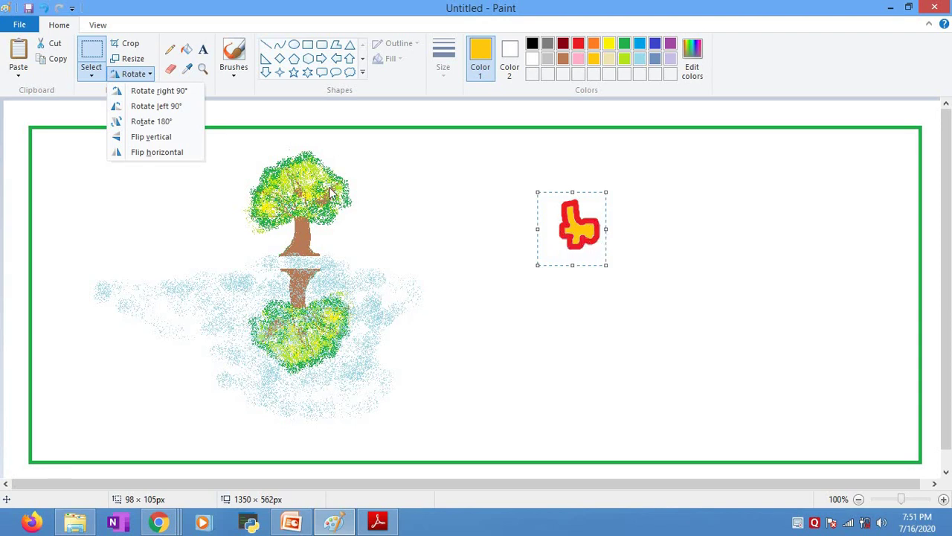
pyautogui.click(158, 152)
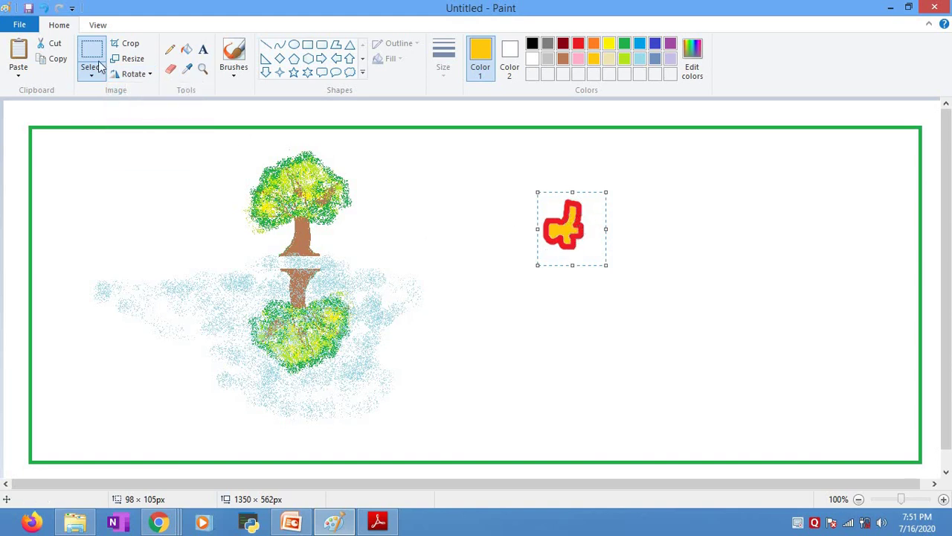
pyautogui.click(134, 76)
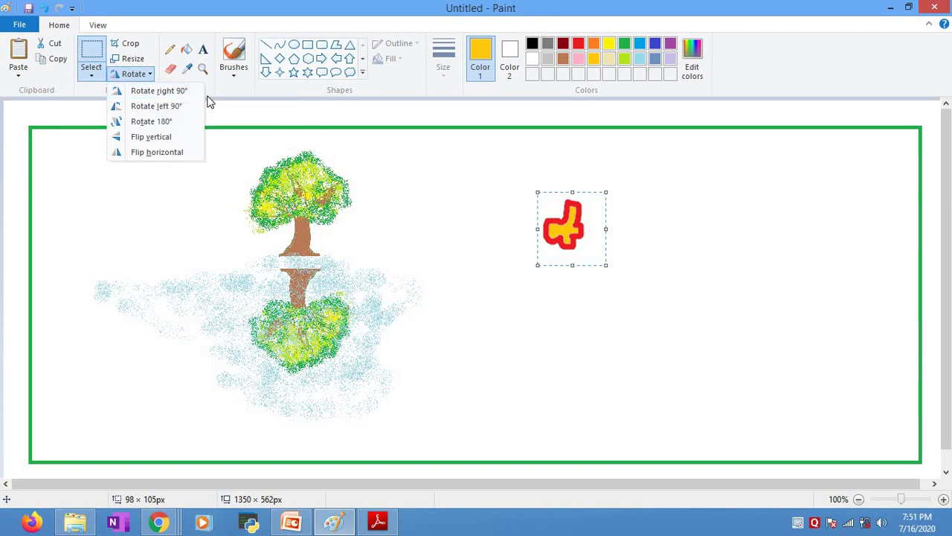
# Dismiss the flower's Resize and Skew settings, keeping its 98 × 105 px size
pyautogui.click(142, 60)
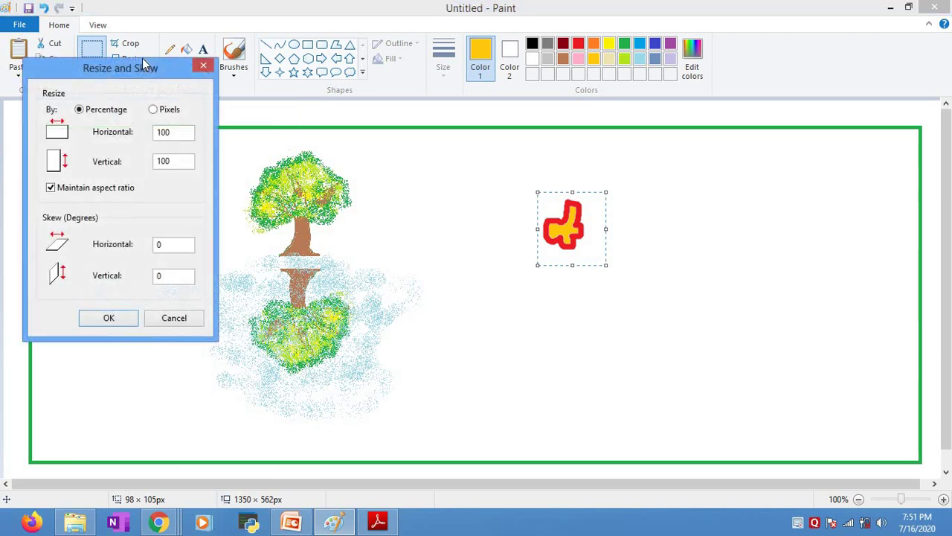
pyautogui.click(202, 68)
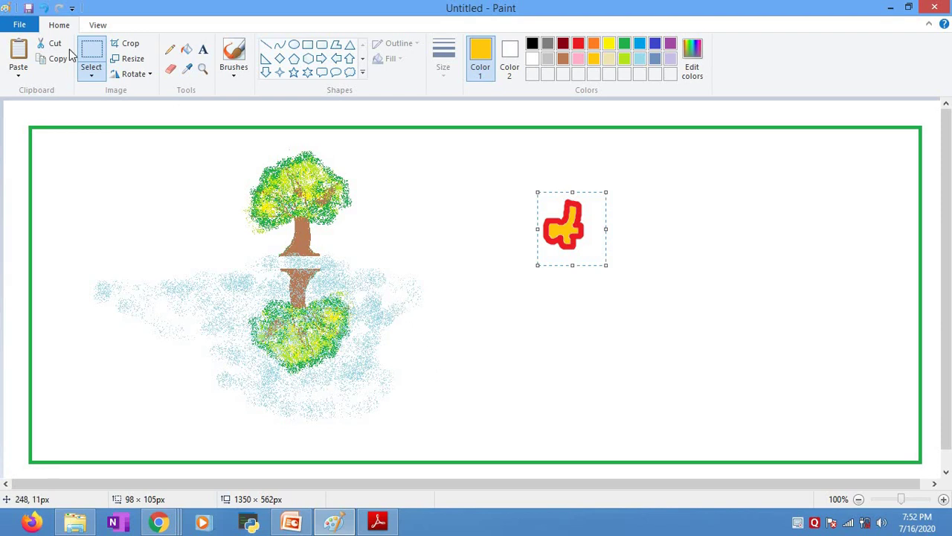
pyautogui.click(204, 51)
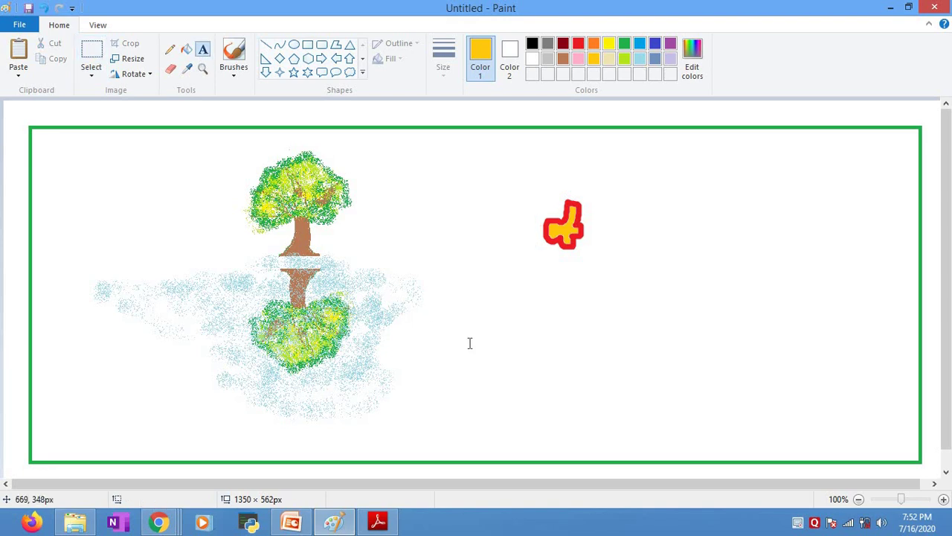
pyautogui.click(529, 329)
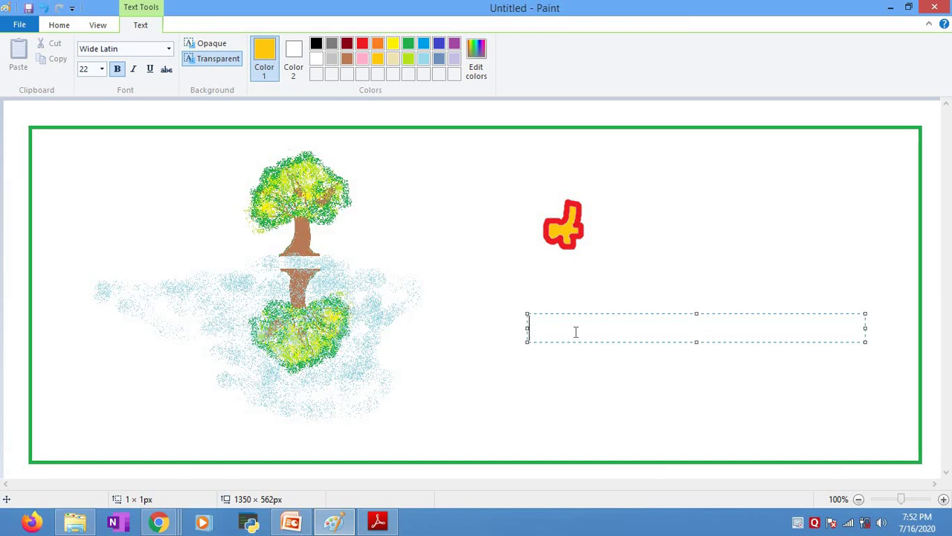
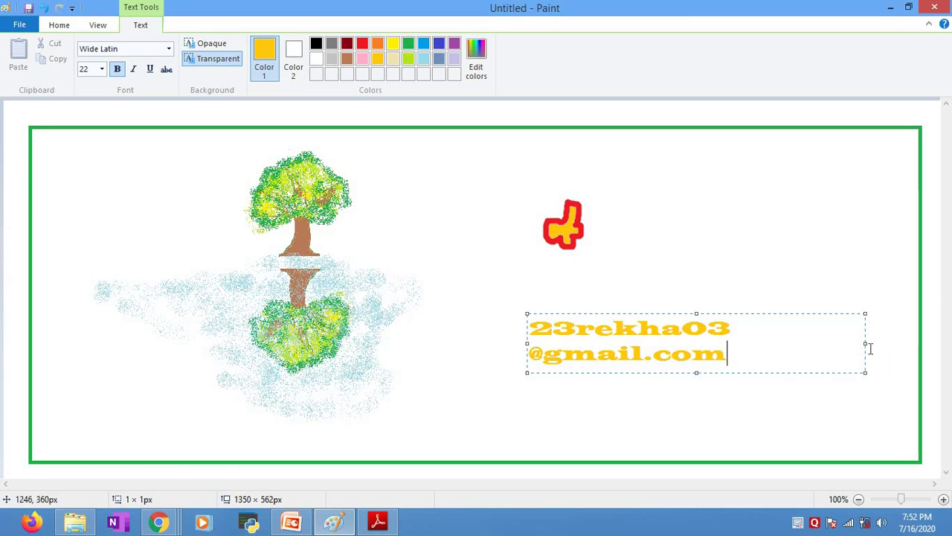
pyautogui.moveTo(866, 344); pyautogui.dragTo(909, 339)
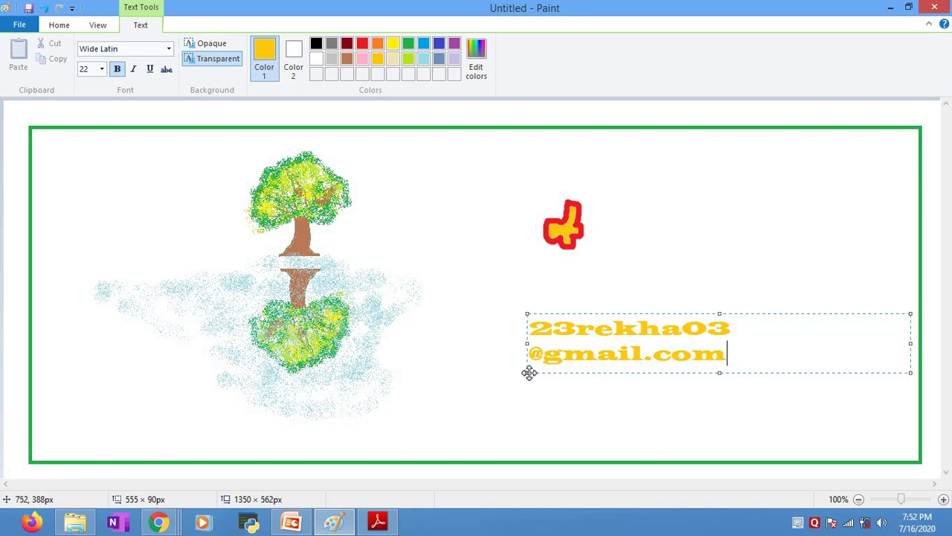
pyautogui.moveTo(527, 372); pyautogui.dragTo(479, 382)
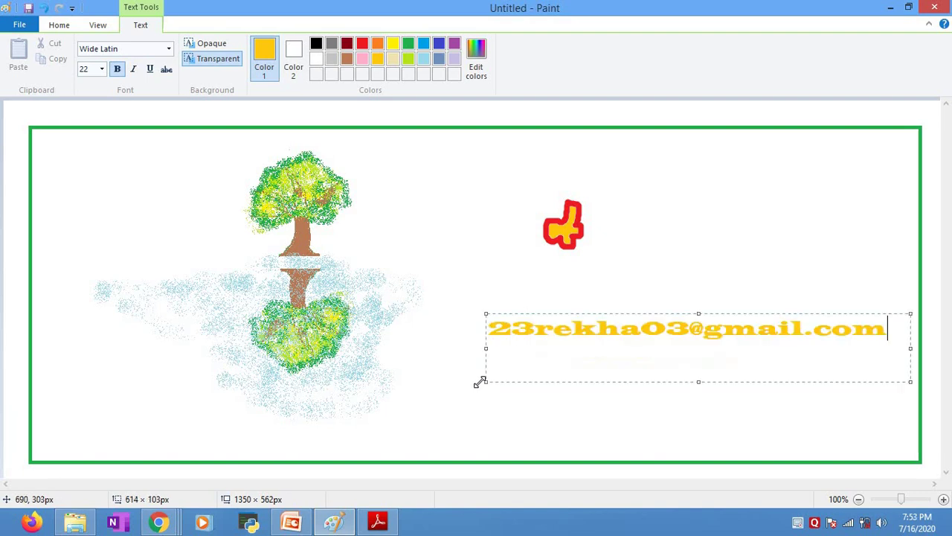